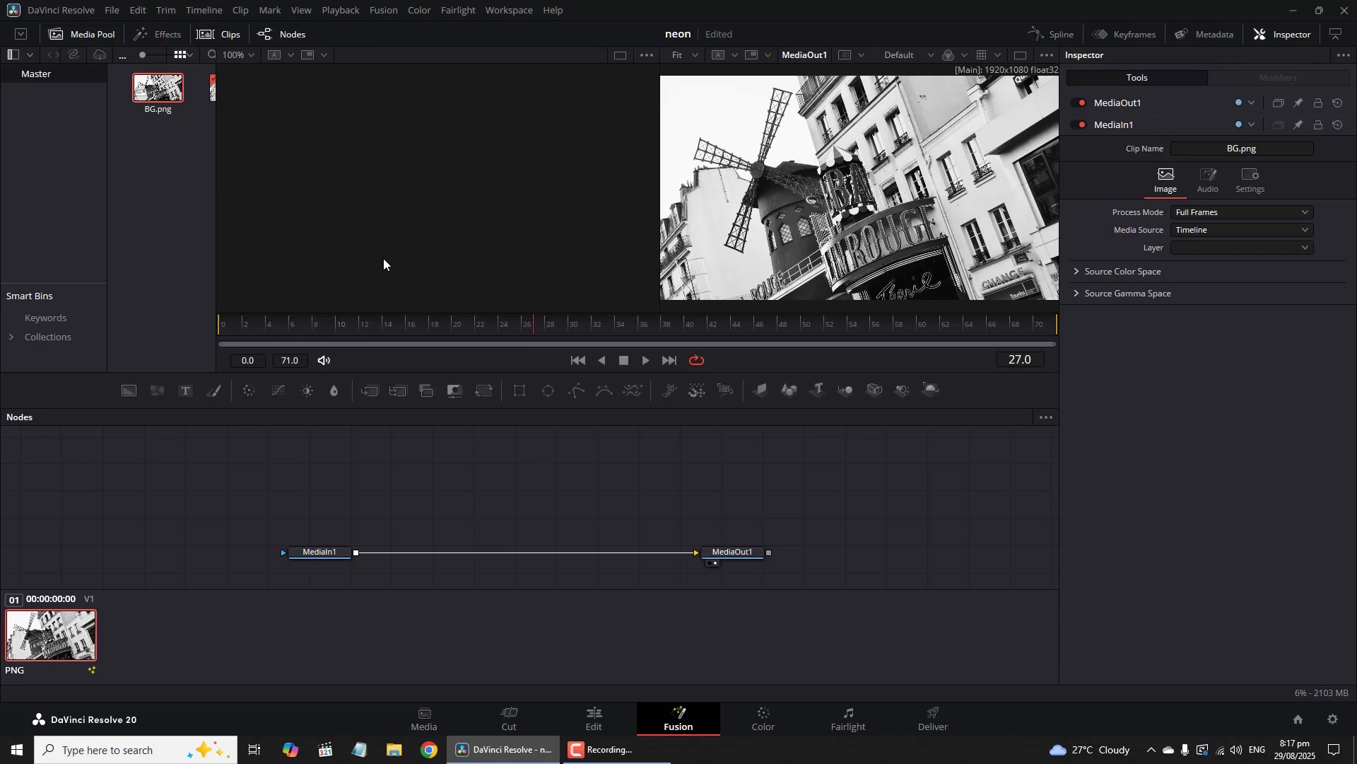
Display the MediaIn1 node in the first viewer.
left_click(305, 552)
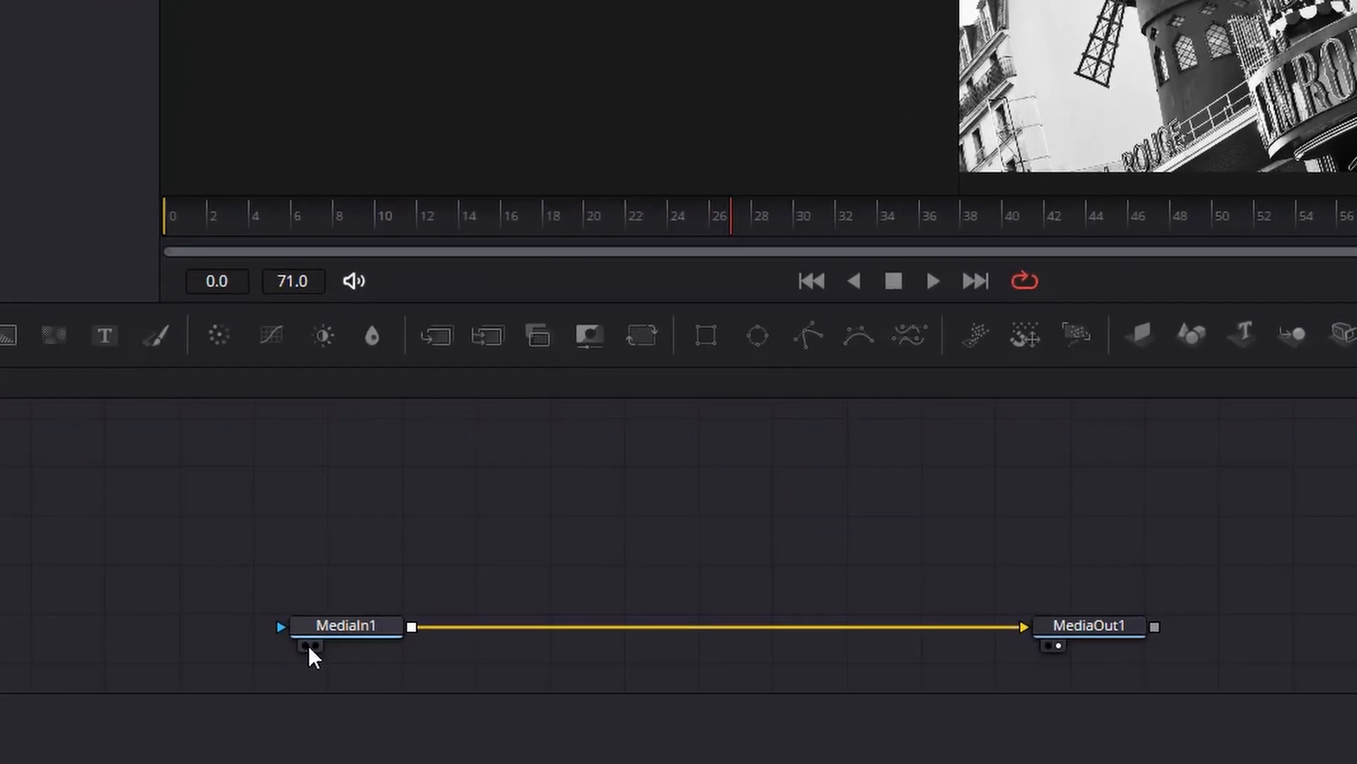
left_click(306, 645)
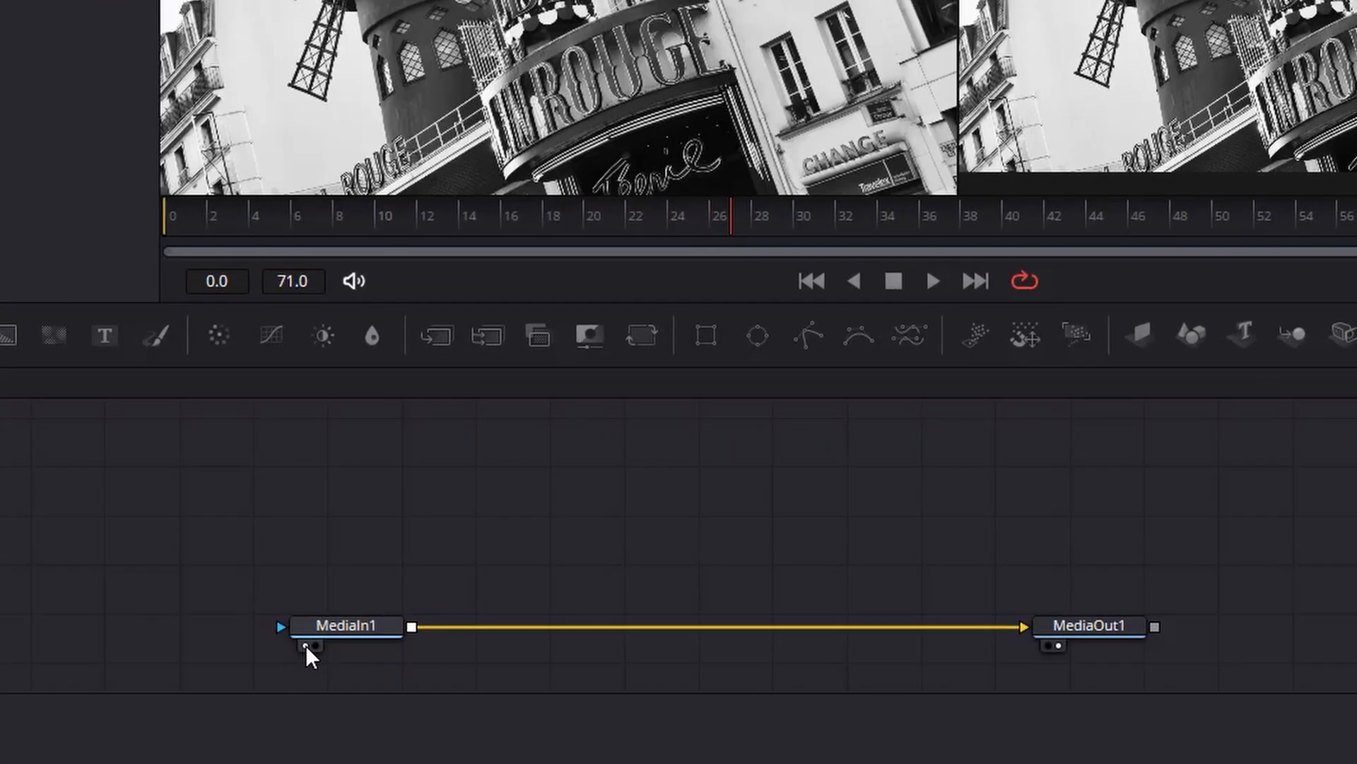
left_click(118, 458)
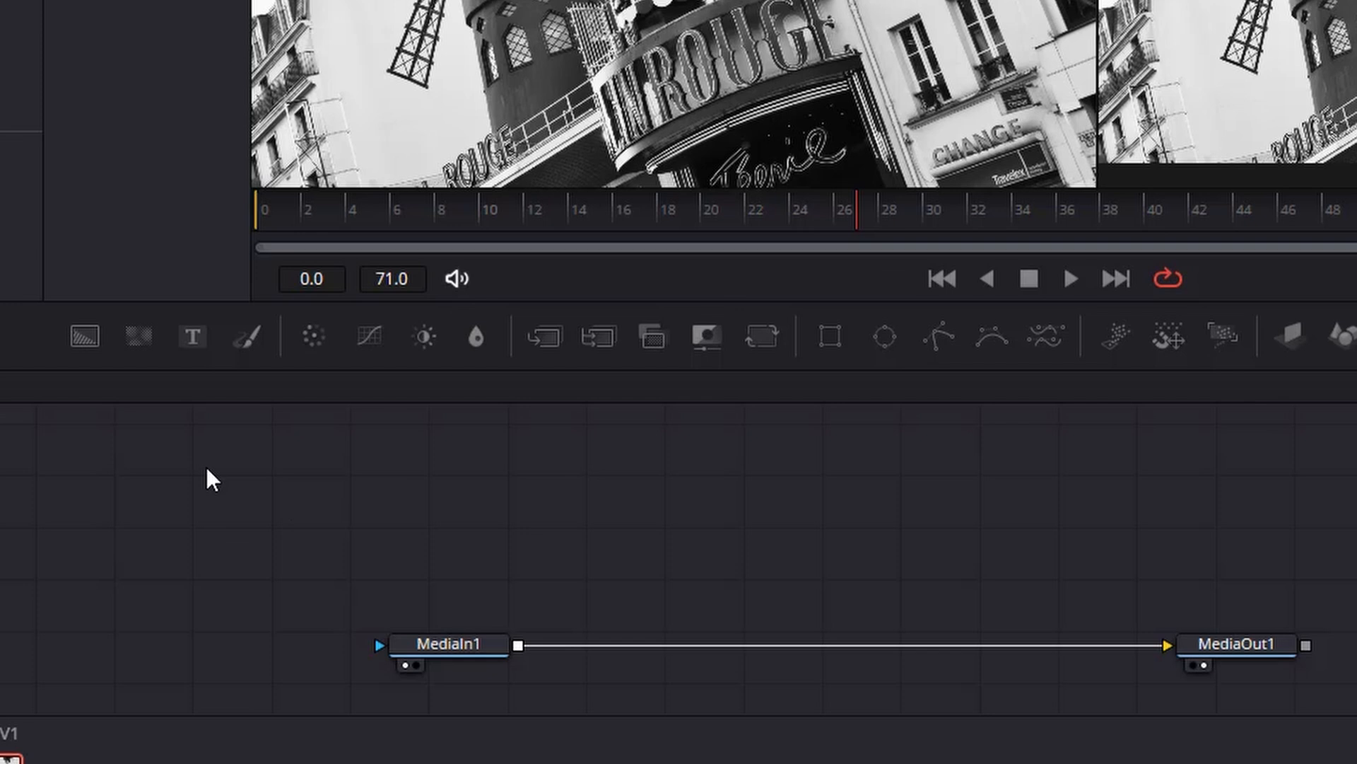
Add a Text+ node, merge it over MediaIn1, and place it directly above Merge1.
left_click(194, 337)
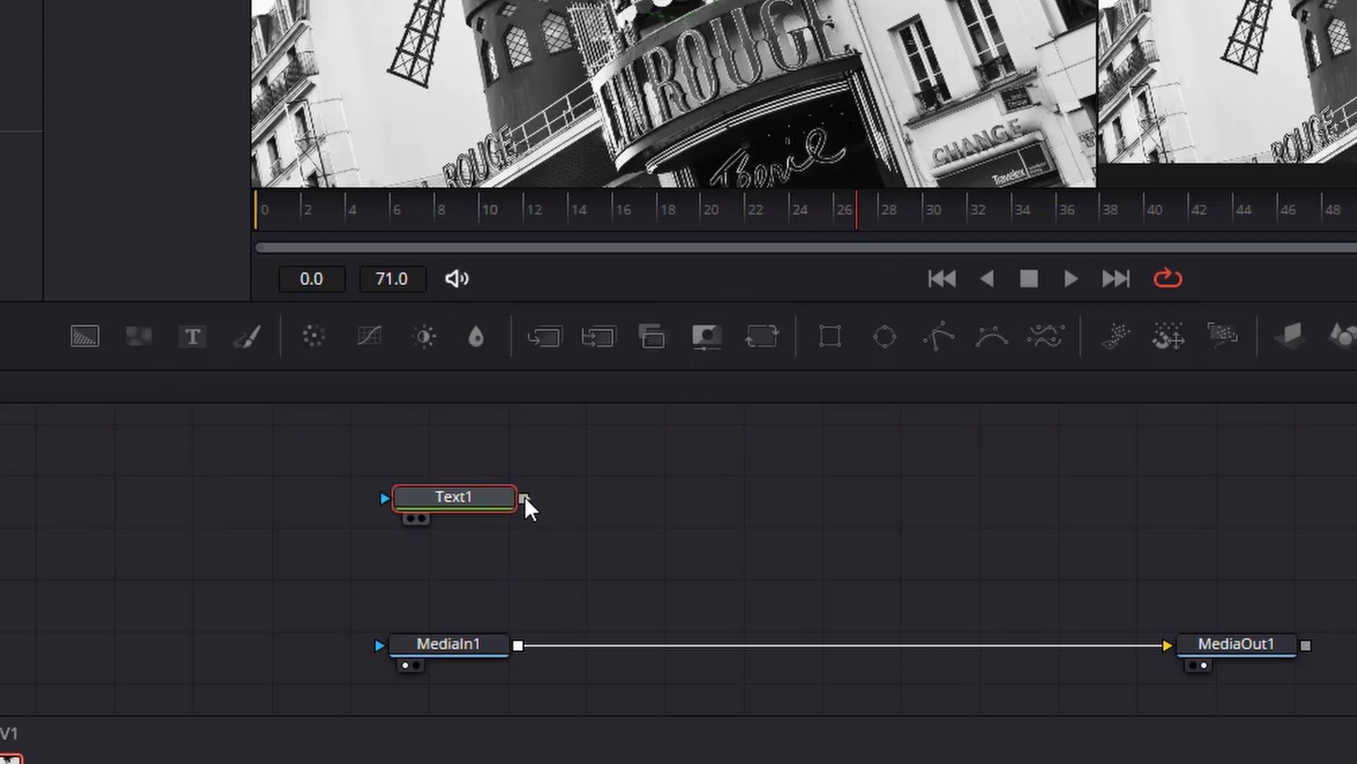
left_click_drag(523, 498, 511, 659)
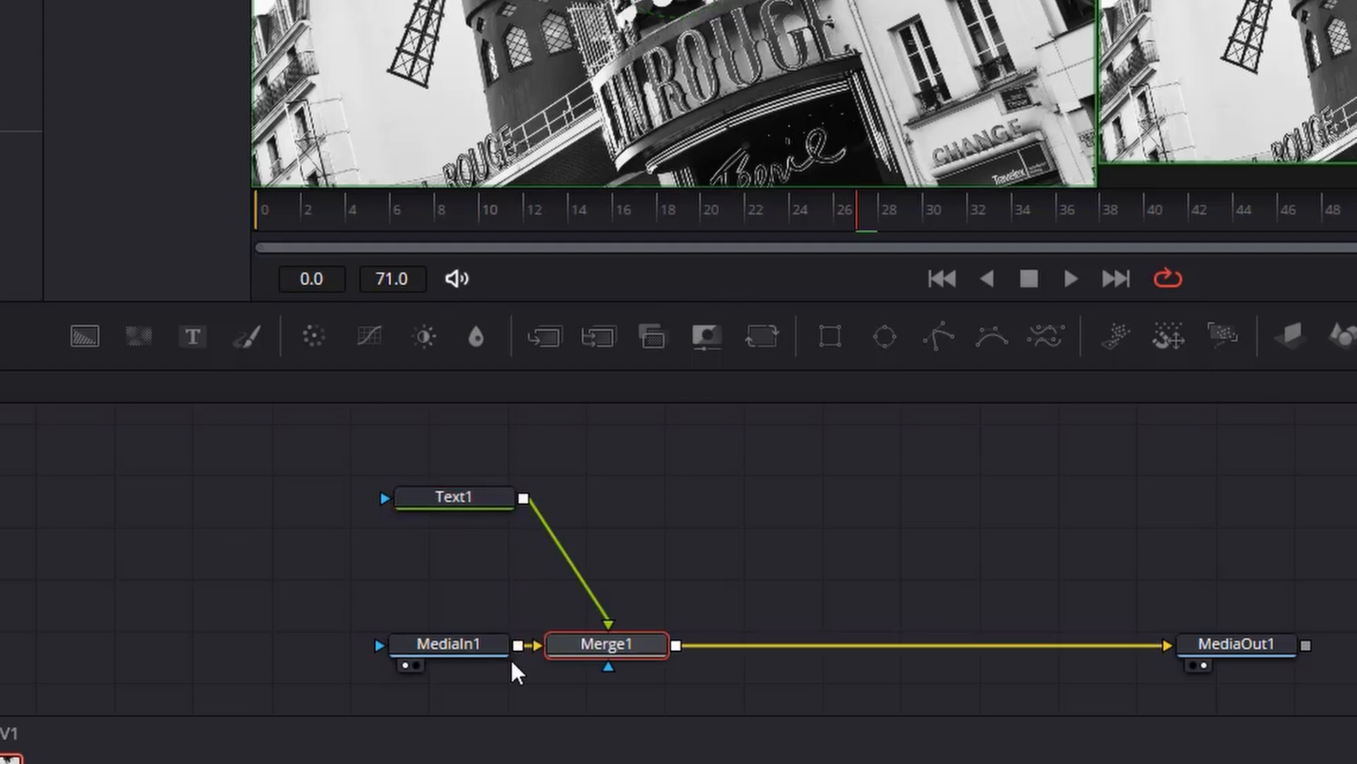
left_click_drag(460, 497, 611, 520)
Enter MOULIN ROUGE as the text of the Text1 node.
left_click(405, 487)
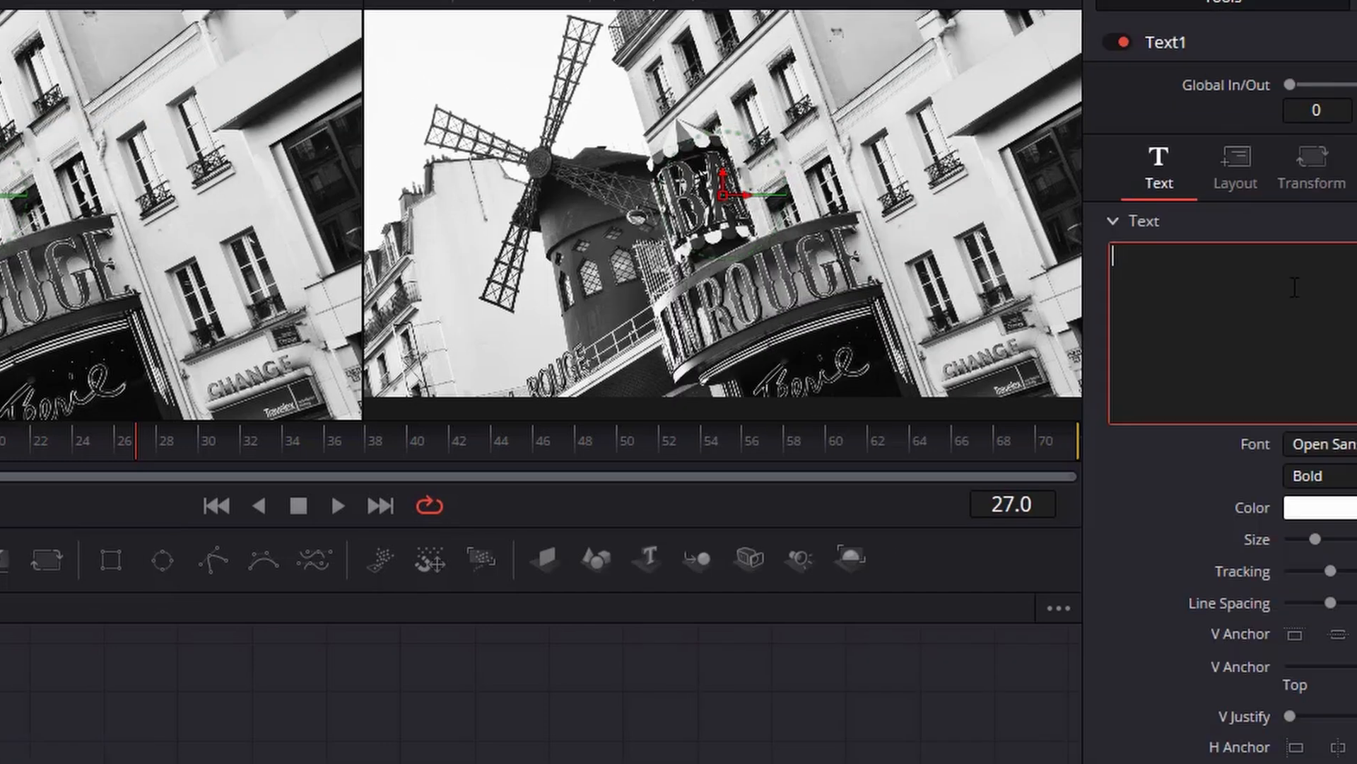
type("MOU")
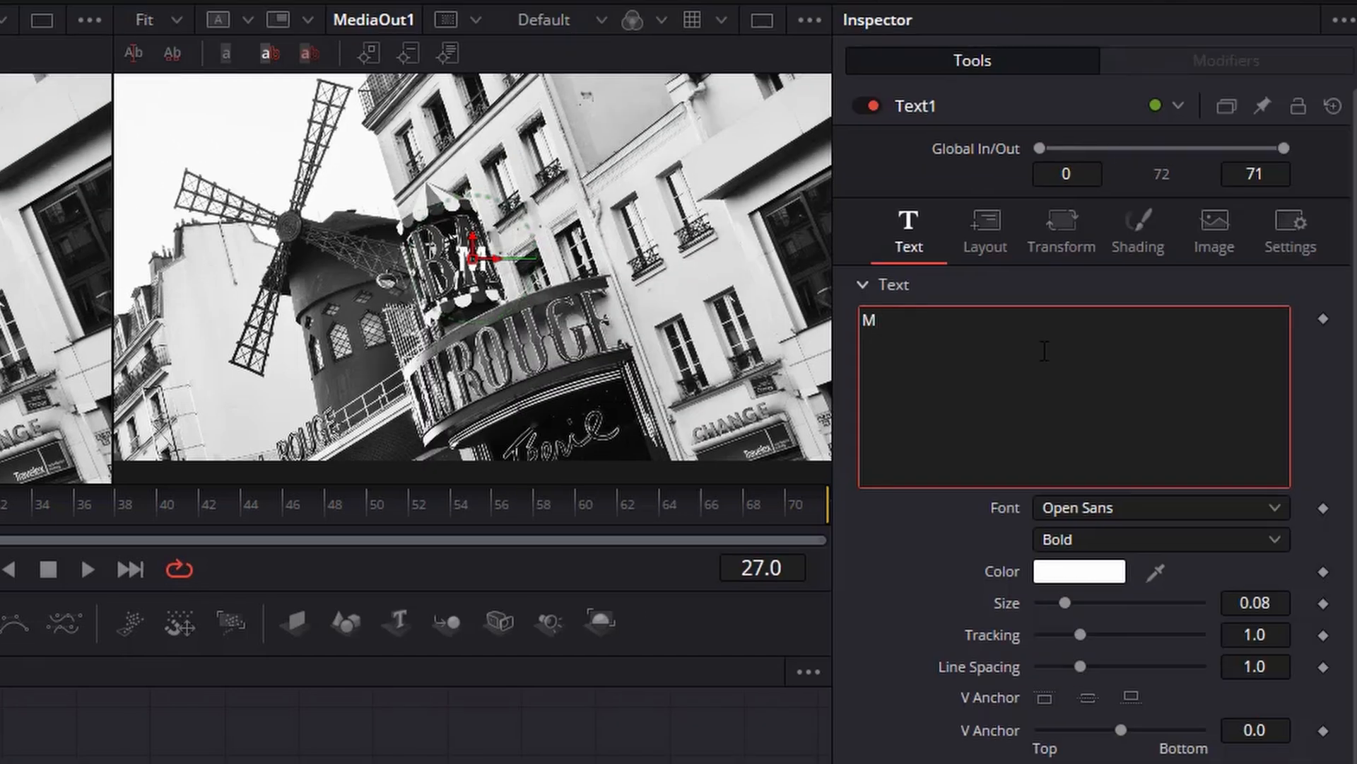
type("LIN ROUGE")
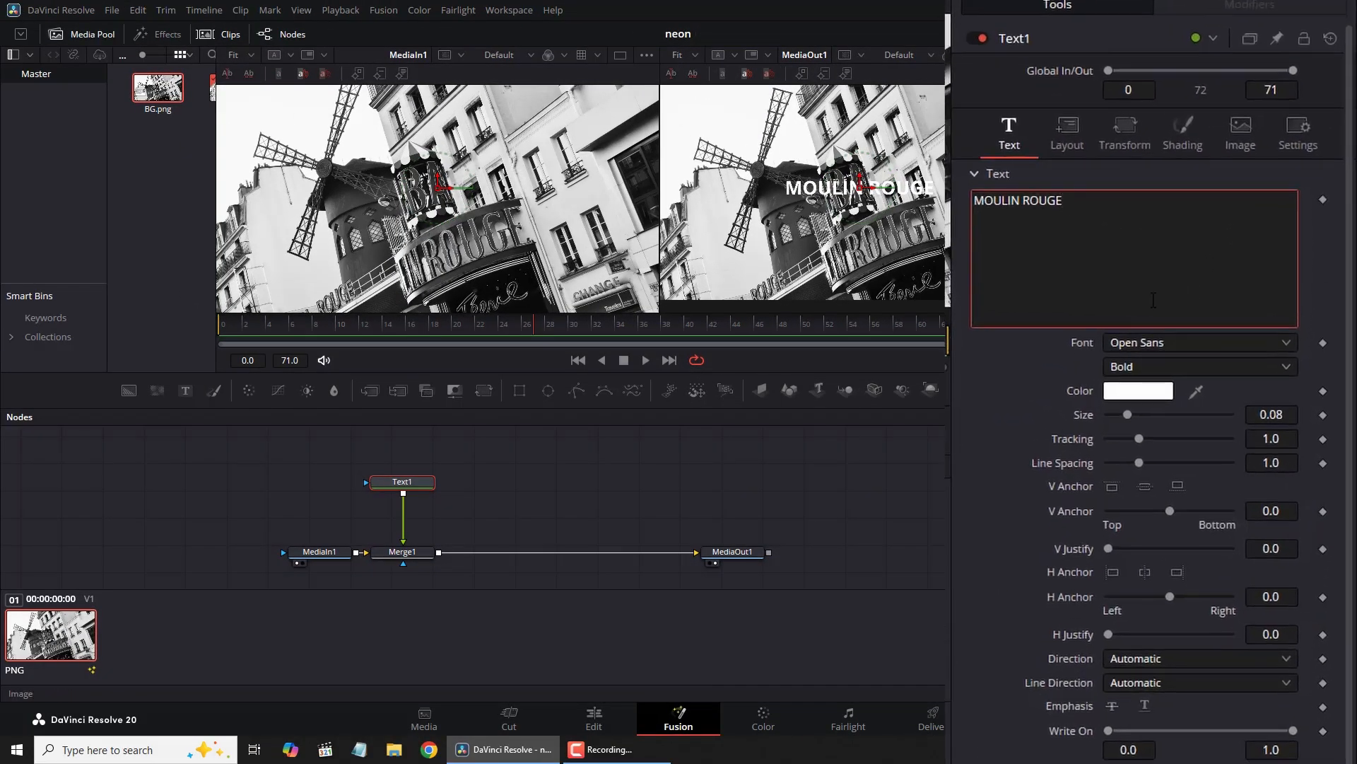
Set the Text1 colour to black.
left_click(1160, 392)
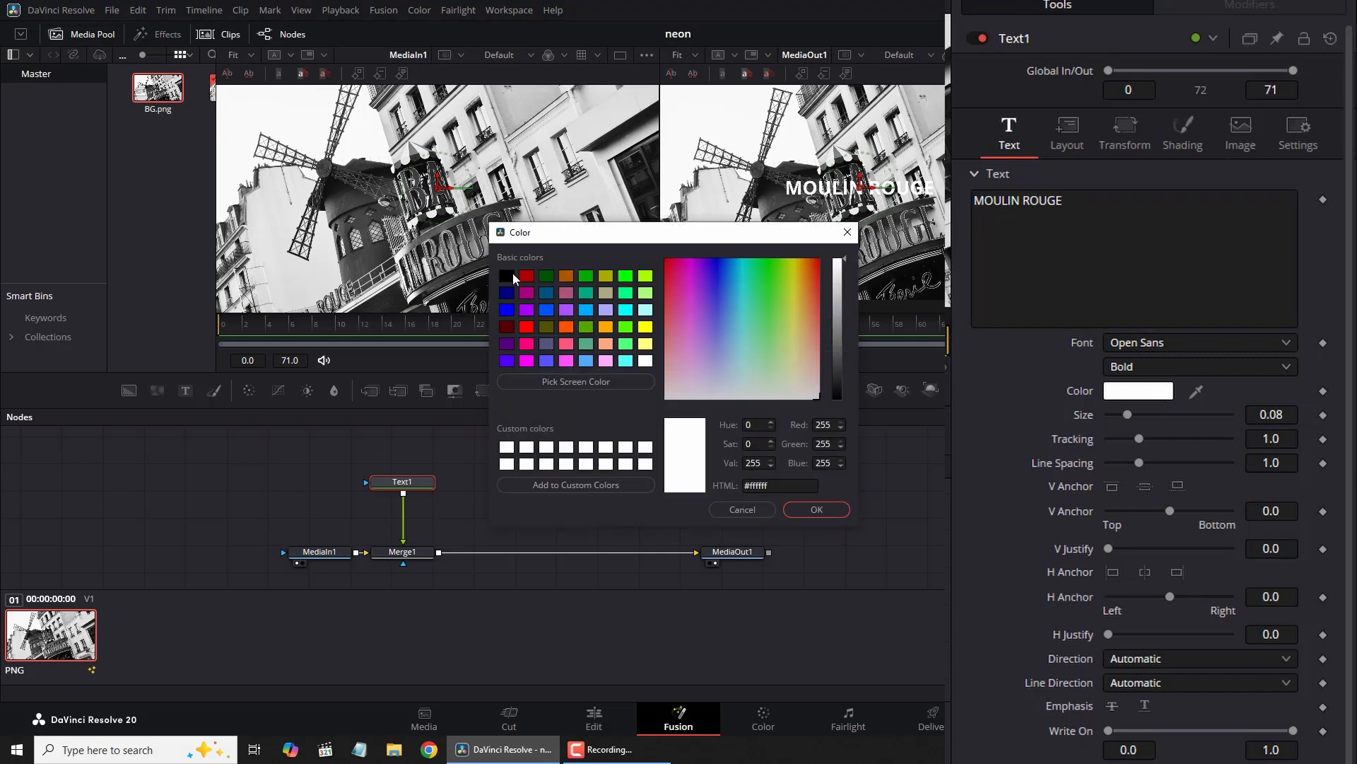
left_click(508, 276)
left_click(815, 510)
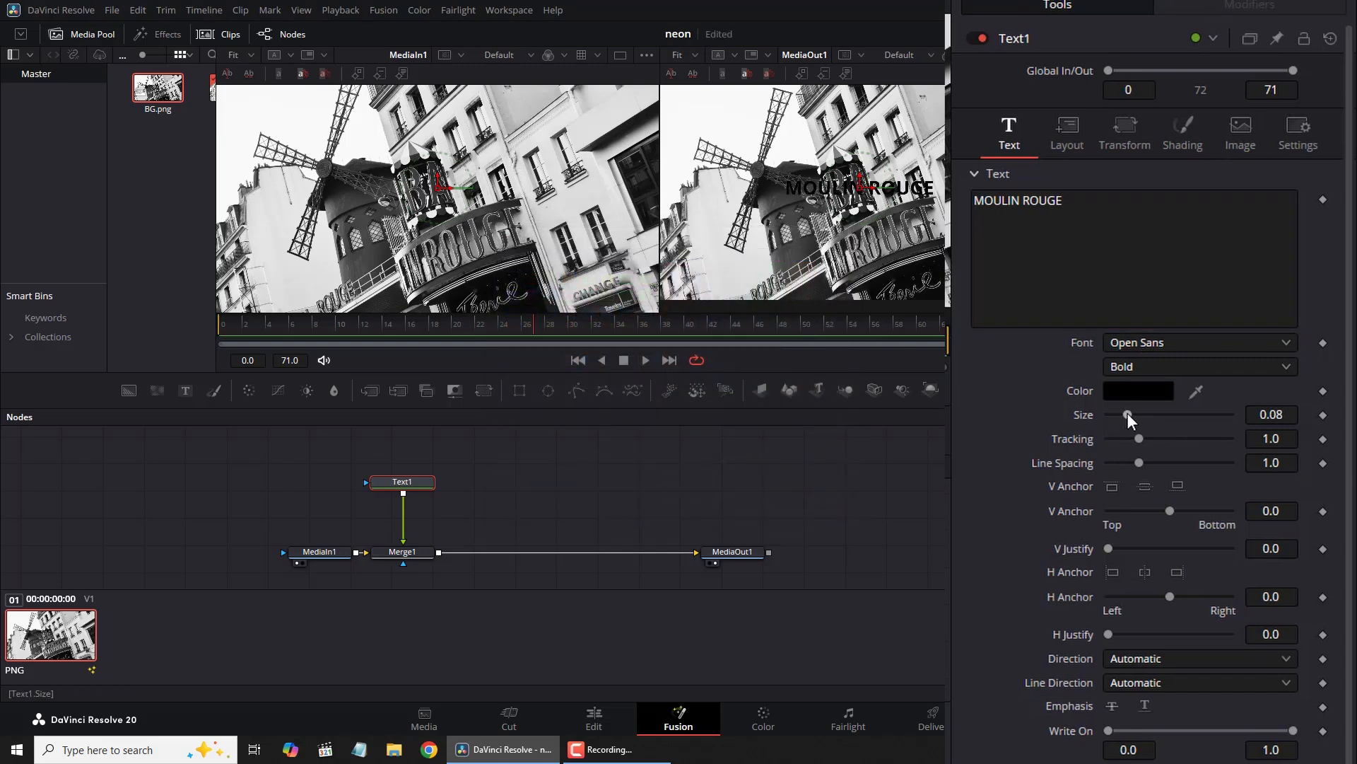
Change the Text1 font to Marquee Moon and enlarge the text to size 0.248.
left_click_drag(1127, 413, 1155, 412)
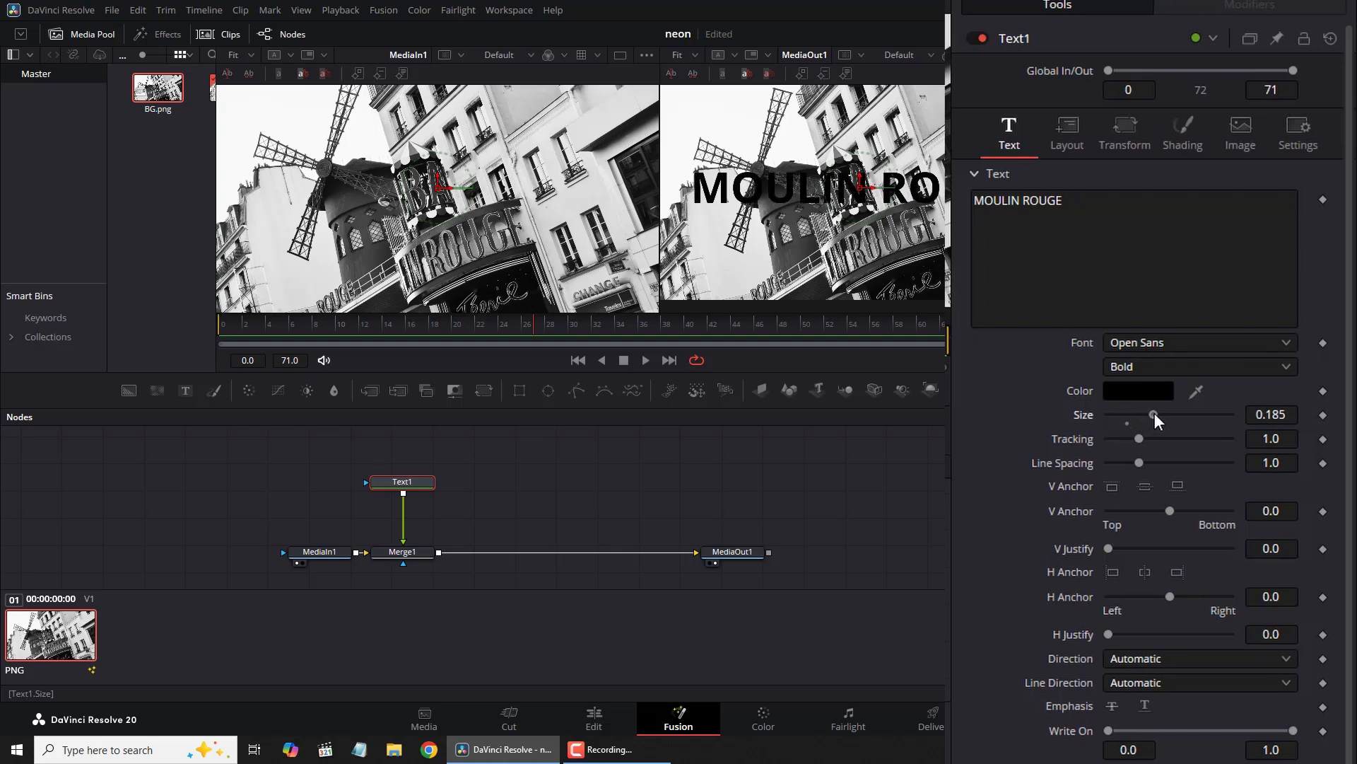
left_click(1141, 342)
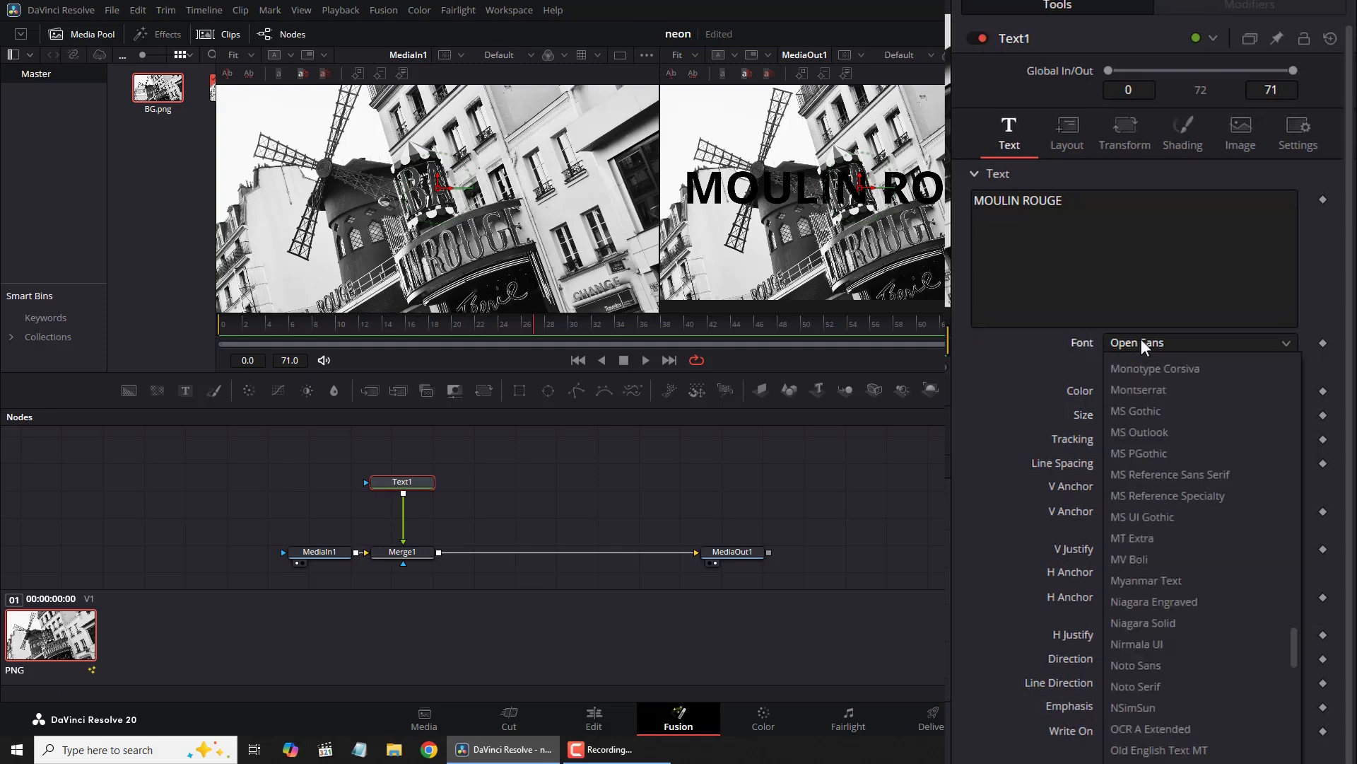
scroll(1149, 488, "up", 3)
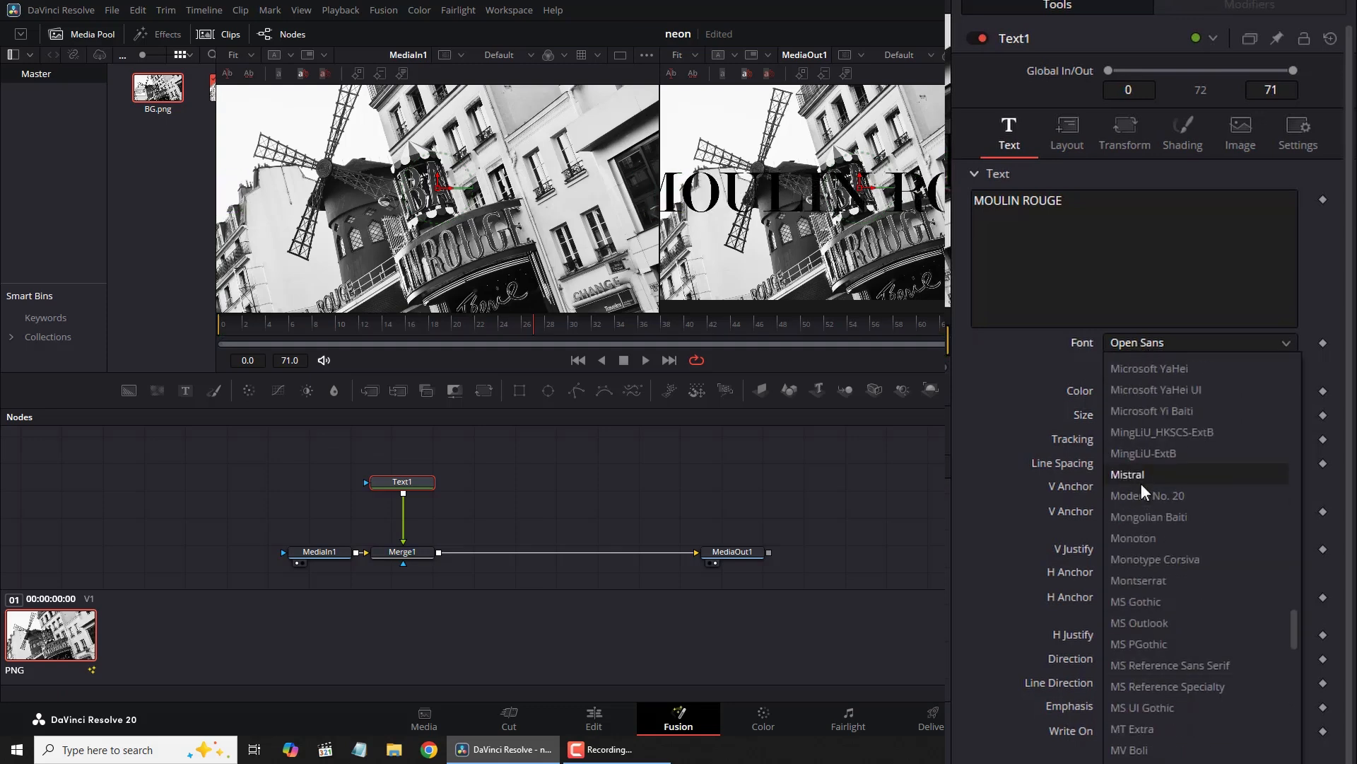
scroll(1156, 478, "up", 7)
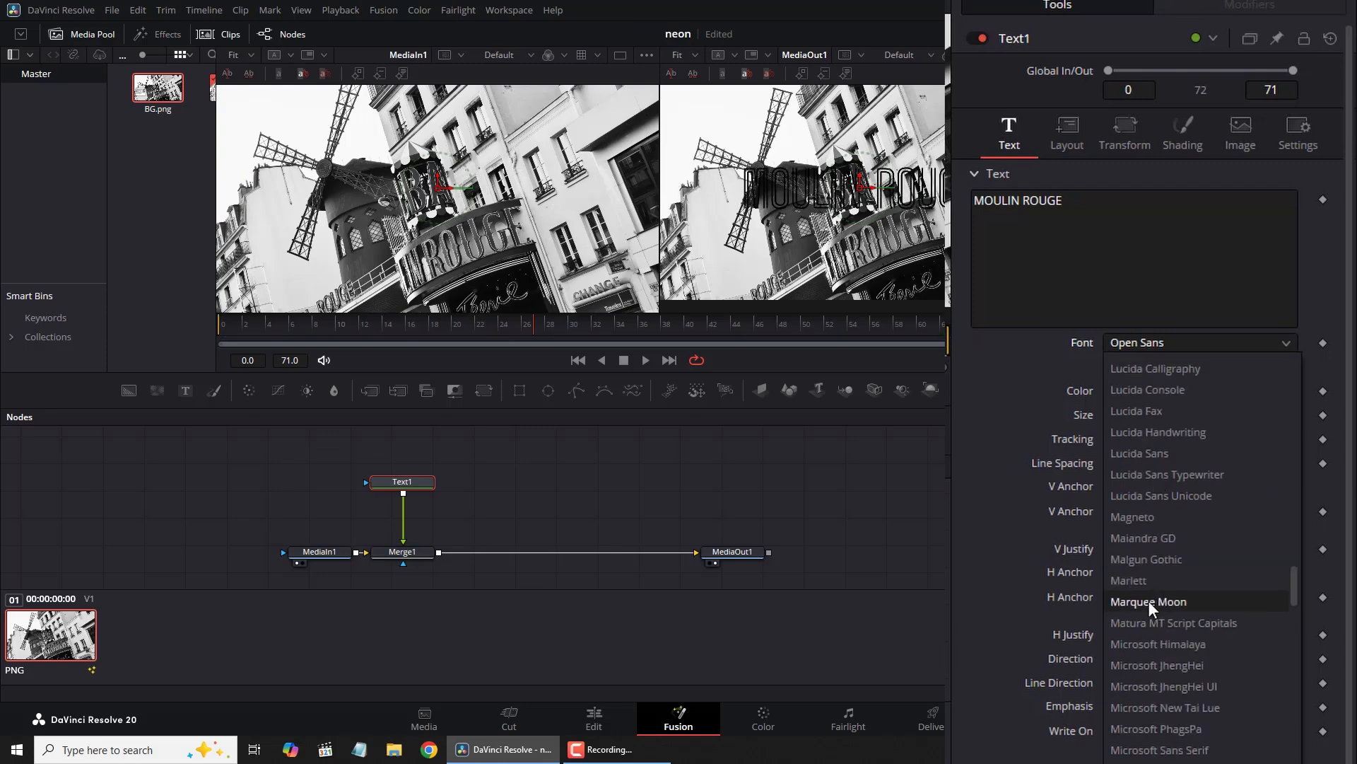
left_click(1149, 600)
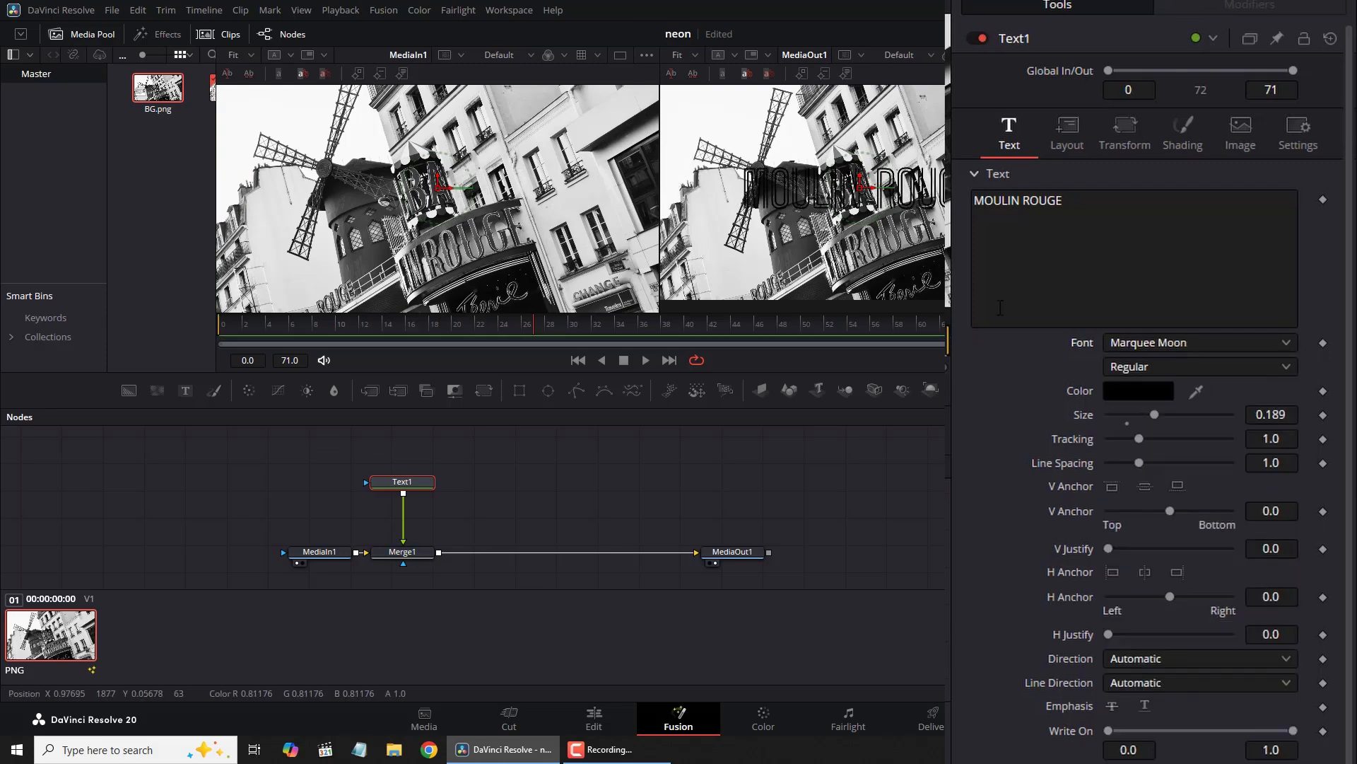
left_click_drag(1156, 415, 1170, 414)
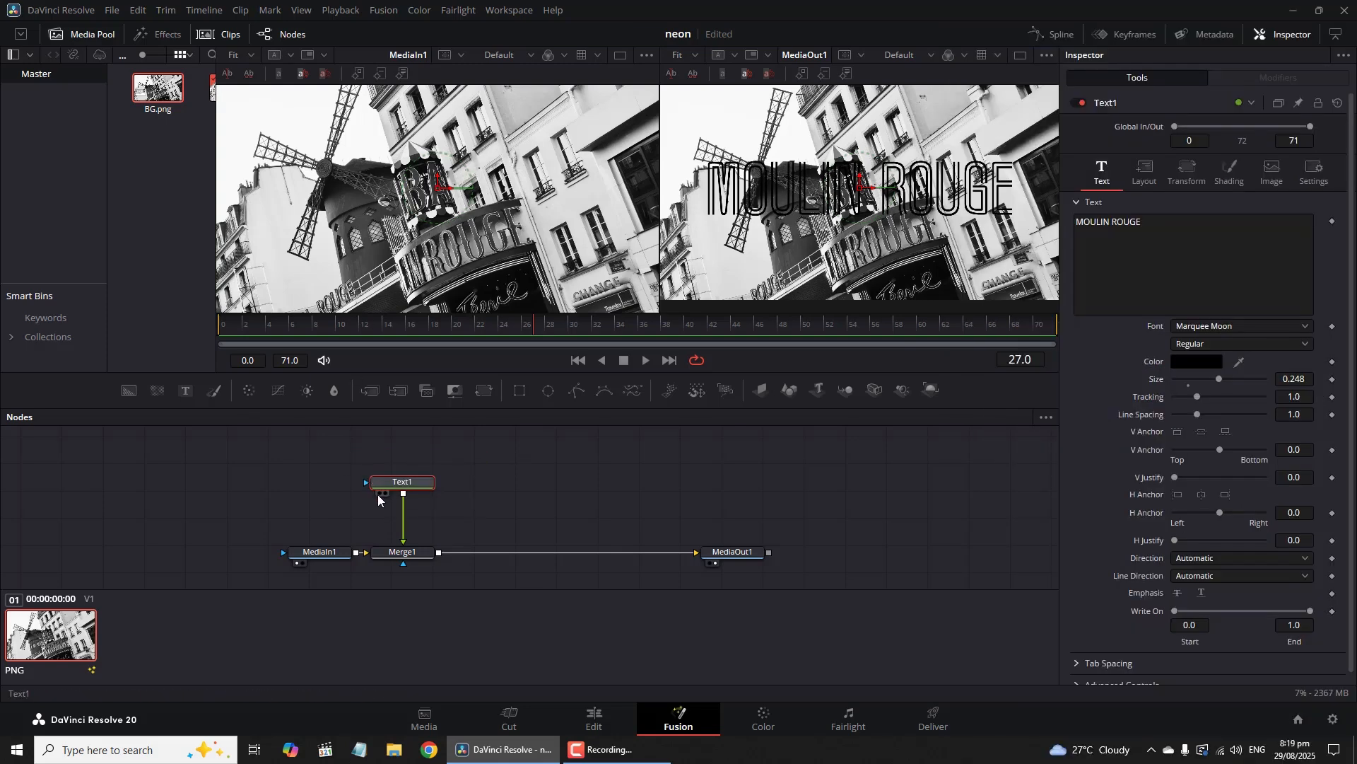
Show Text1 in the first viewer and merge a duplicate of the node over the output of Merge1.
left_click(379, 494)
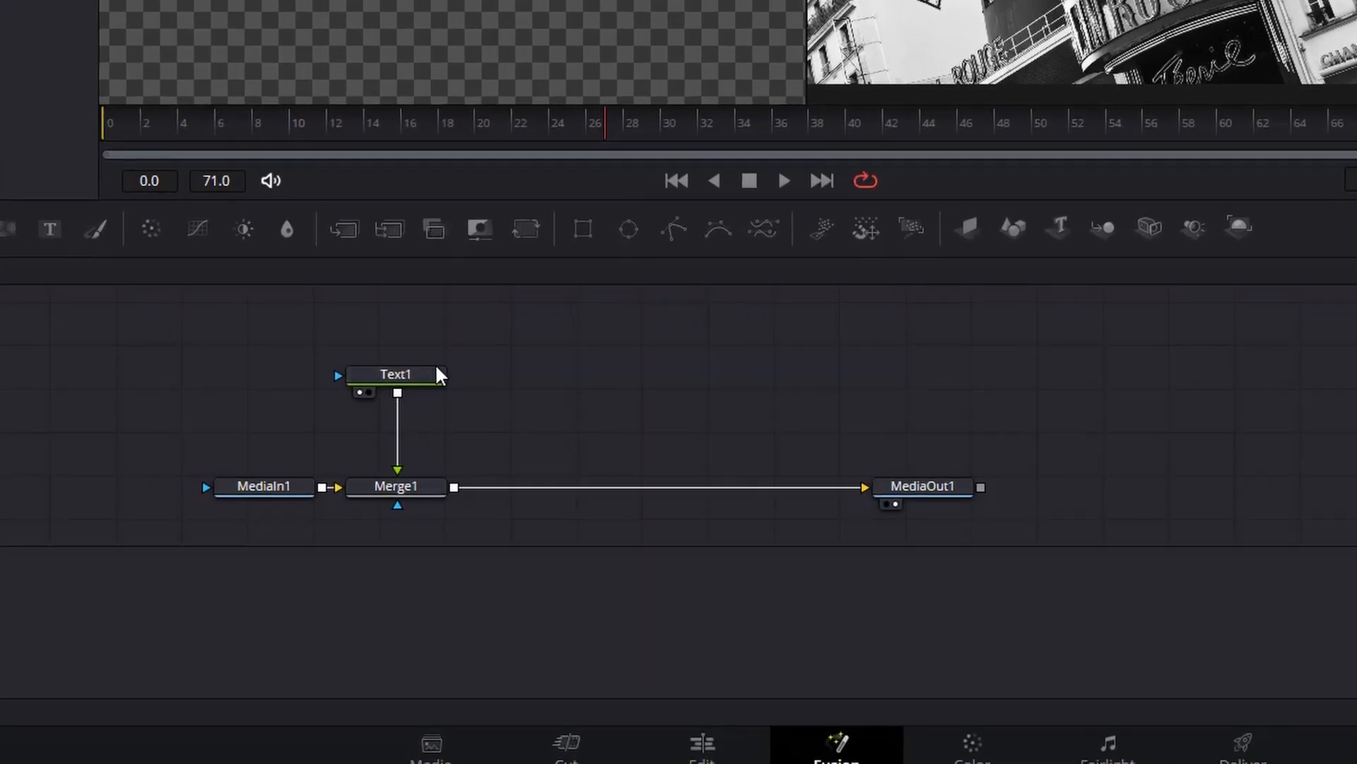
left_click(425, 382)
key("ctrl+c")
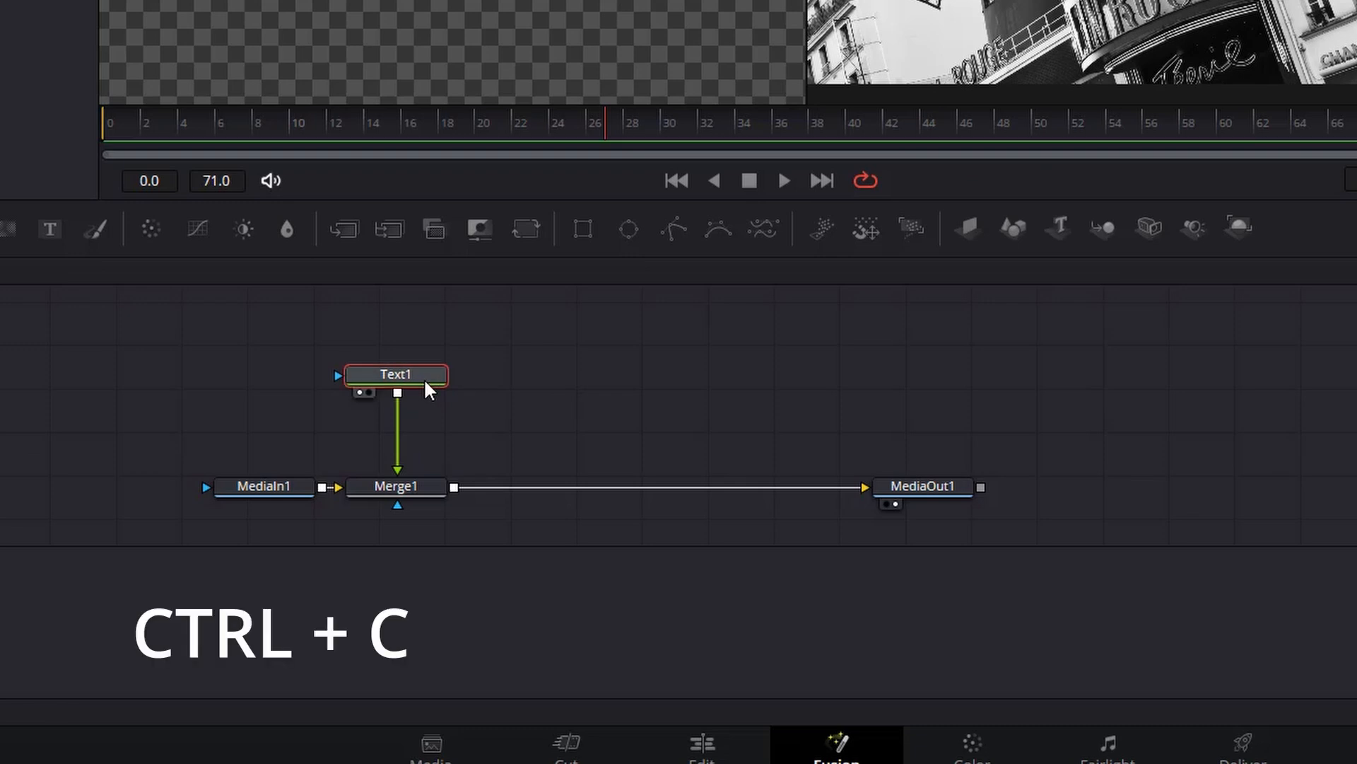
left_click(558, 346)
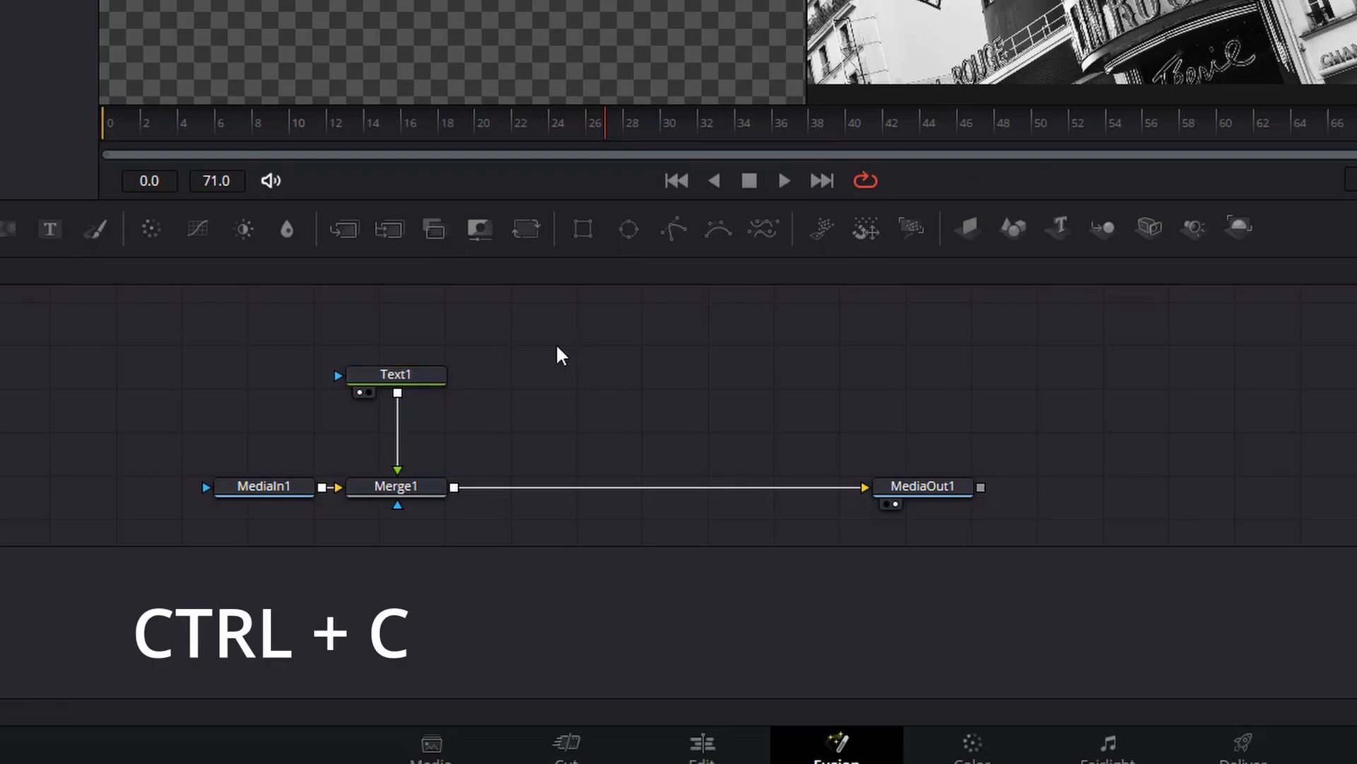
key("ctrl+v")
left_click_drag(556, 337, 553, 372)
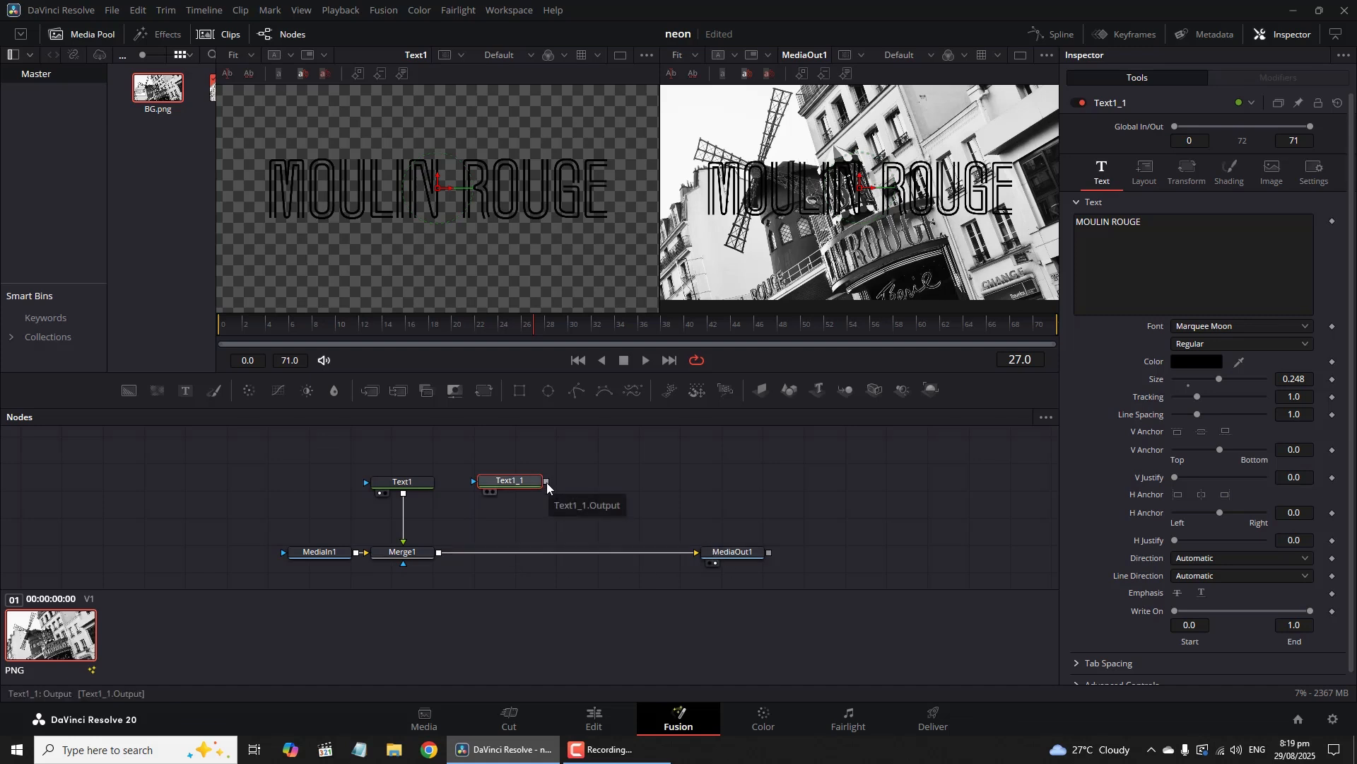
left_click_drag(491, 545, 438, 553)
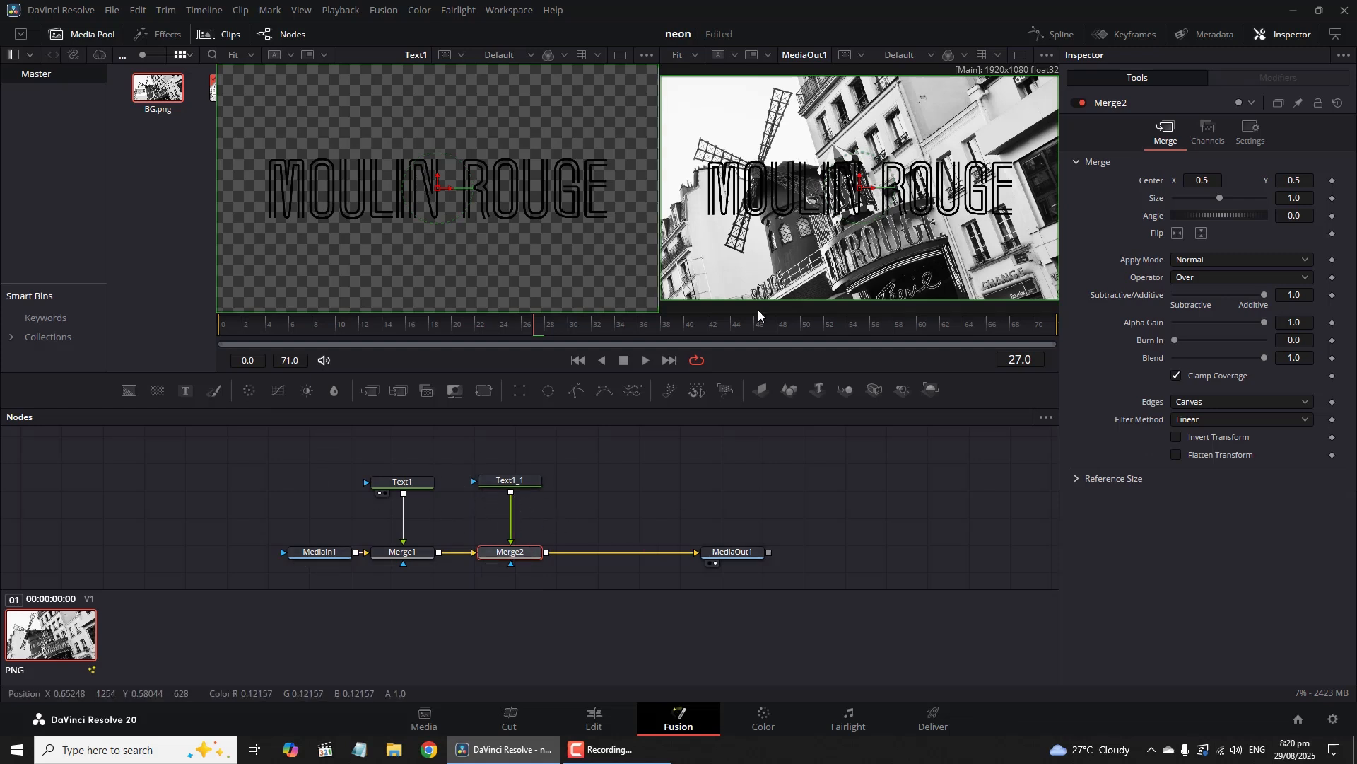
Set the duplicated text's colour to dark red #aa0000 after trying purple and magenta shades.
left_click(530, 482)
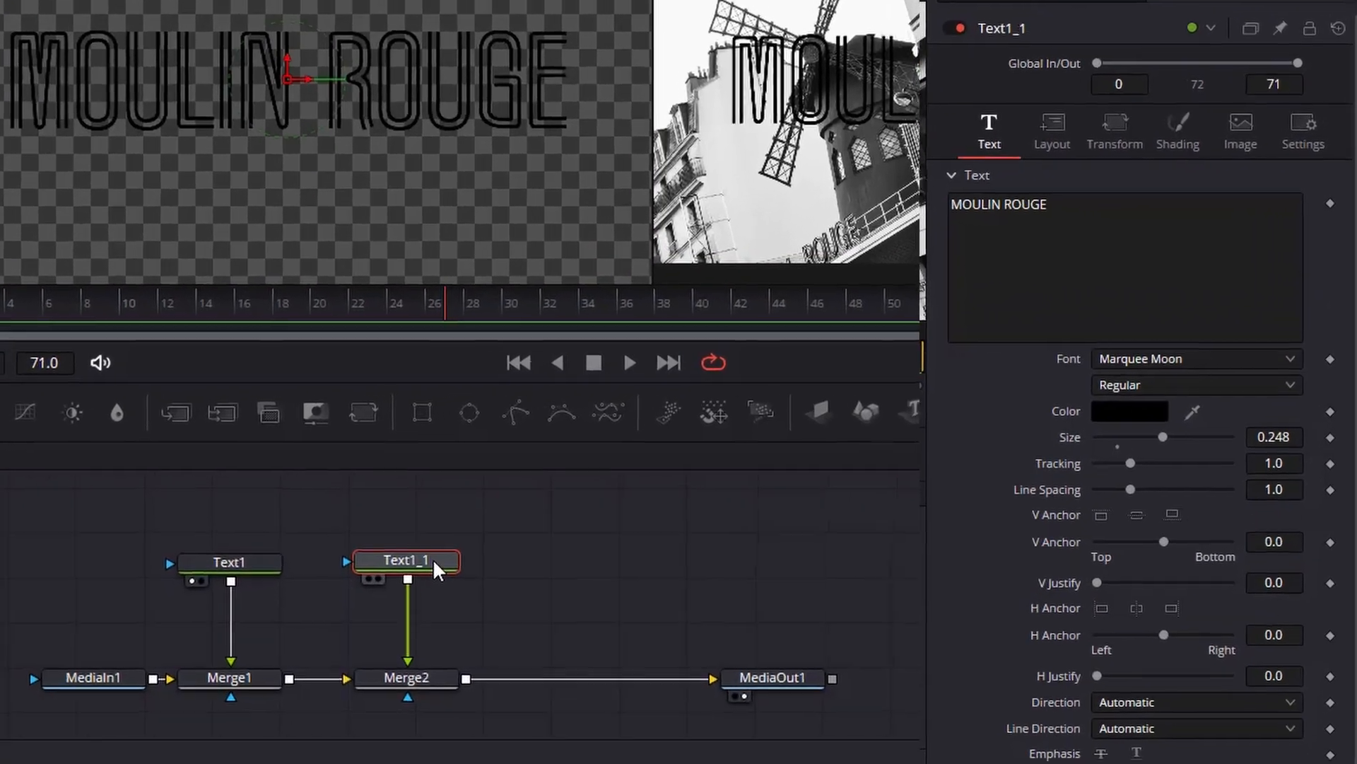
left_click(1146, 415)
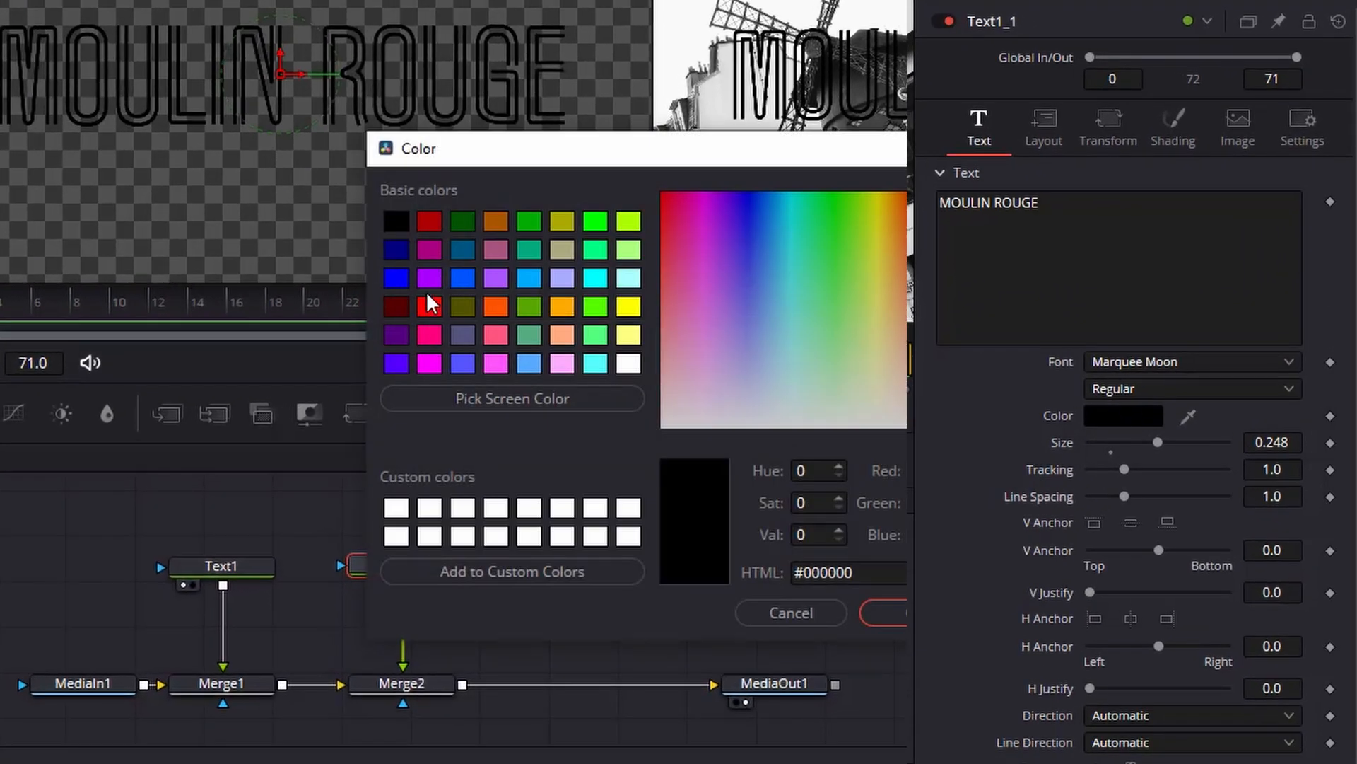
left_click(494, 275)
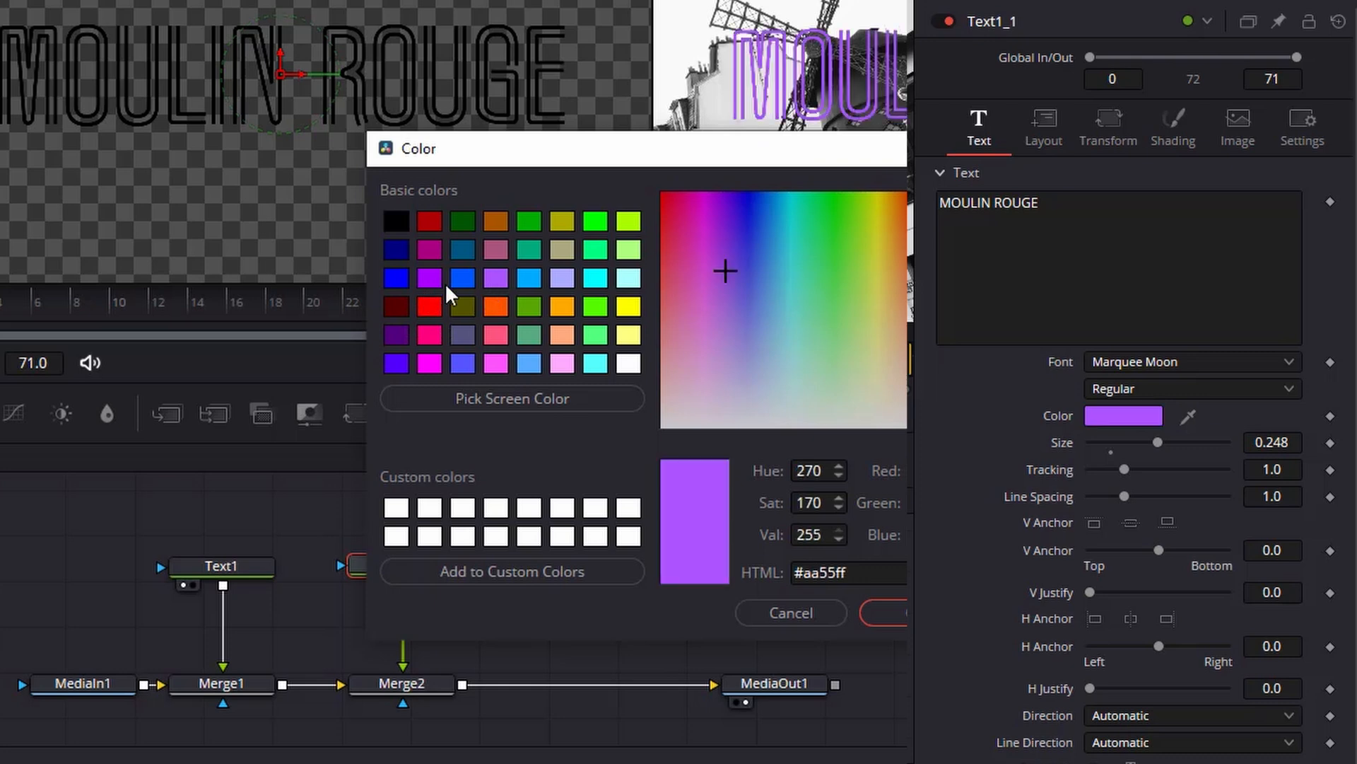
left_click(430, 280)
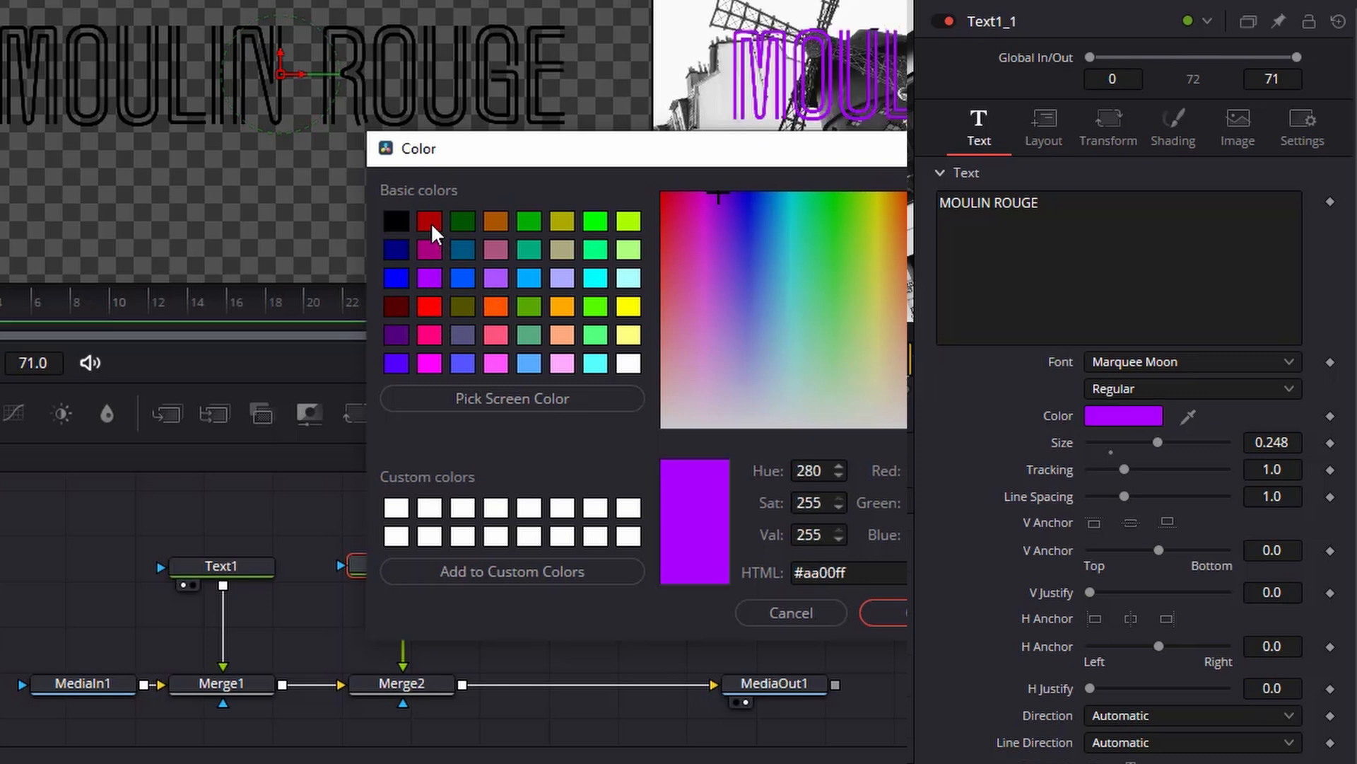
left_click(430, 222)
left_click(433, 250)
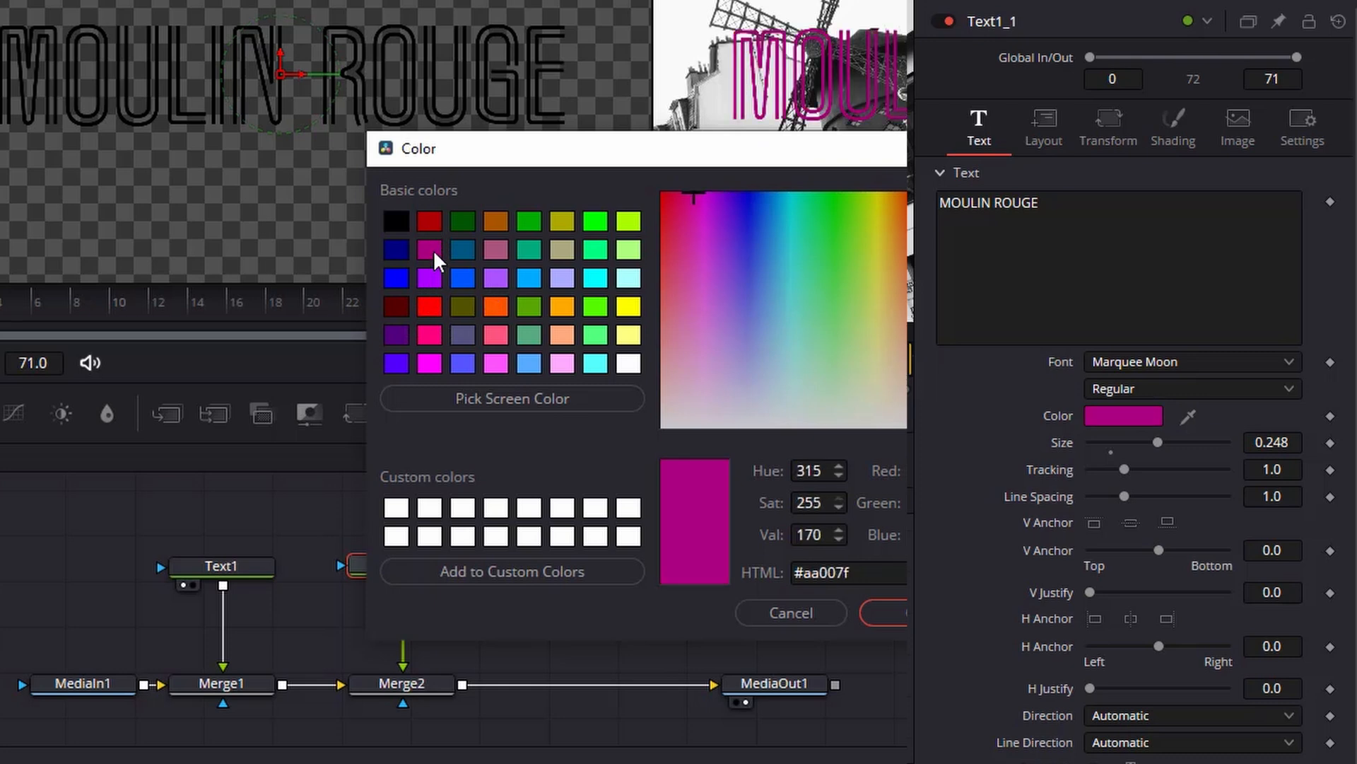
left_click(430, 221)
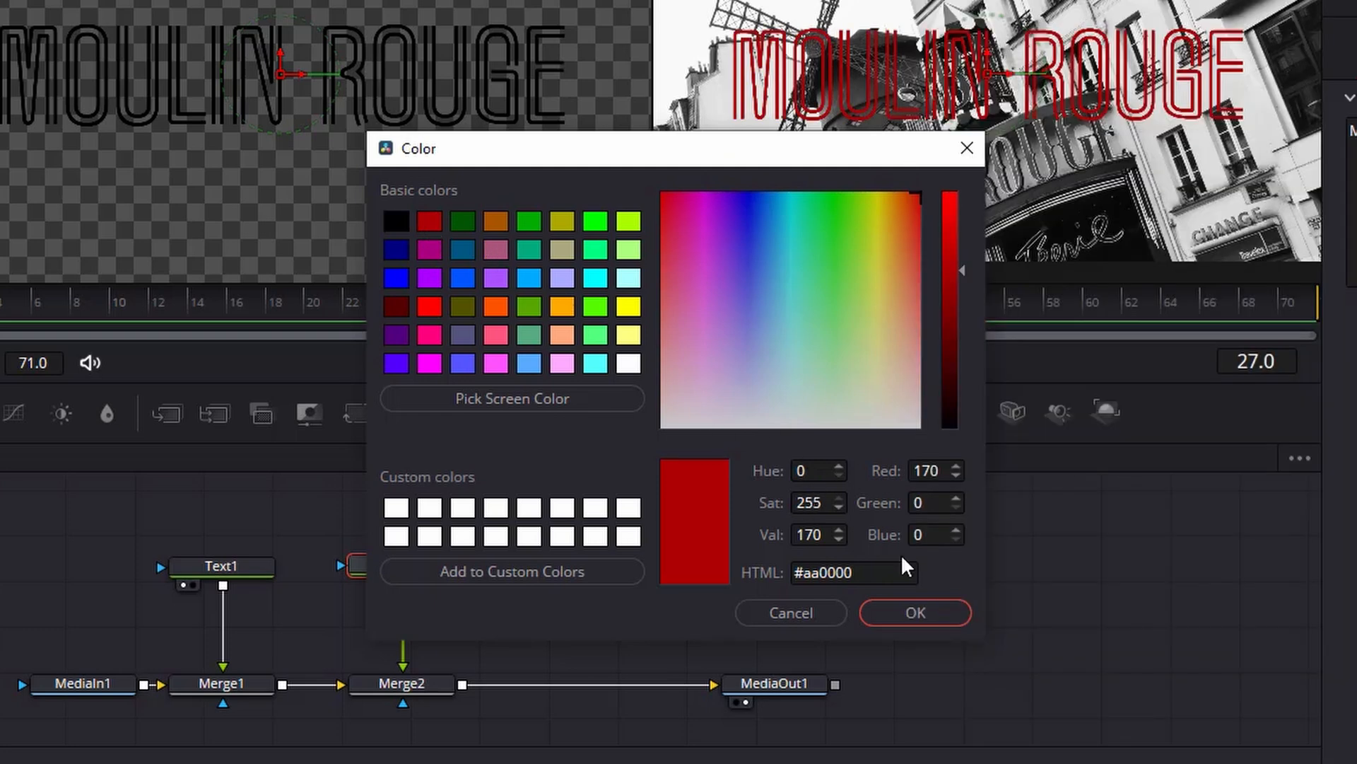
left_click(909, 610)
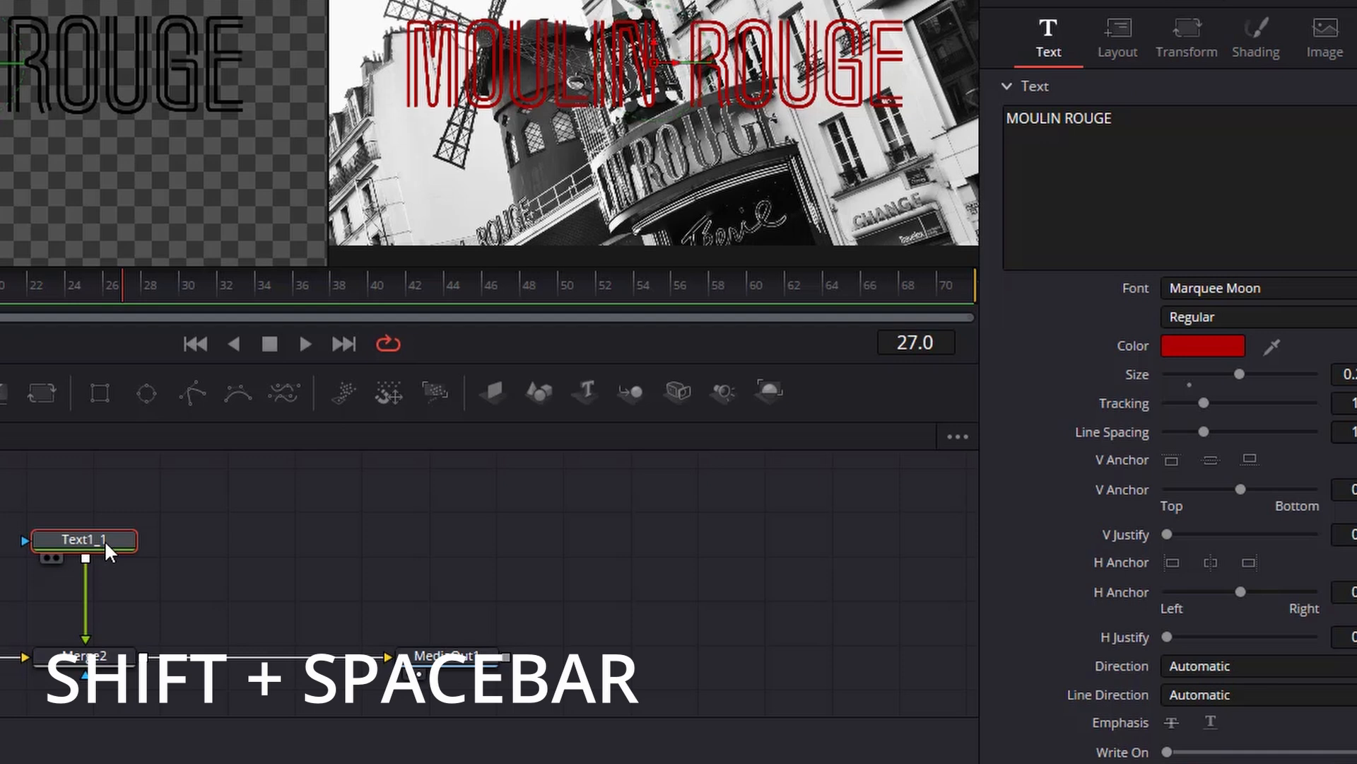
Insert a Glow (Glo) node between Text1_1 and Merge2.
key("shift+space")
type("GLOW")
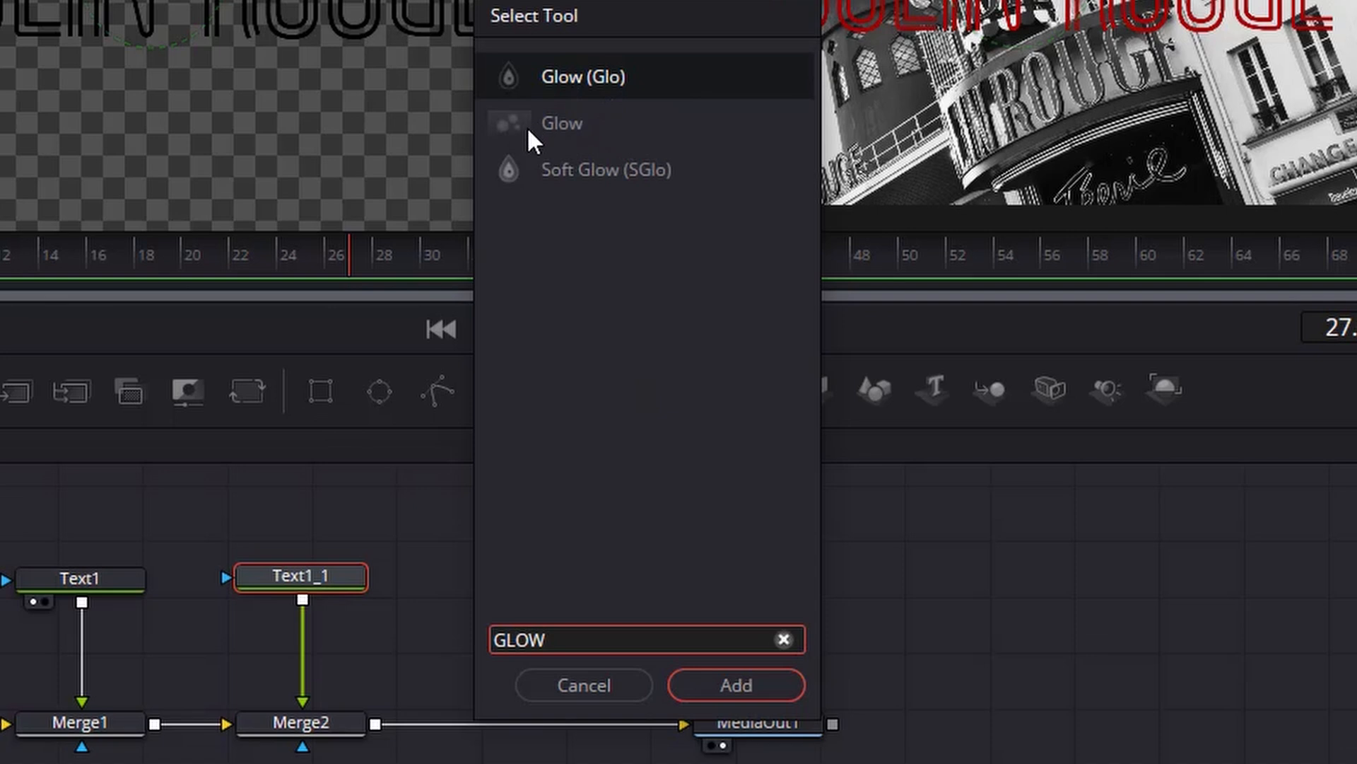
left_click(713, 690)
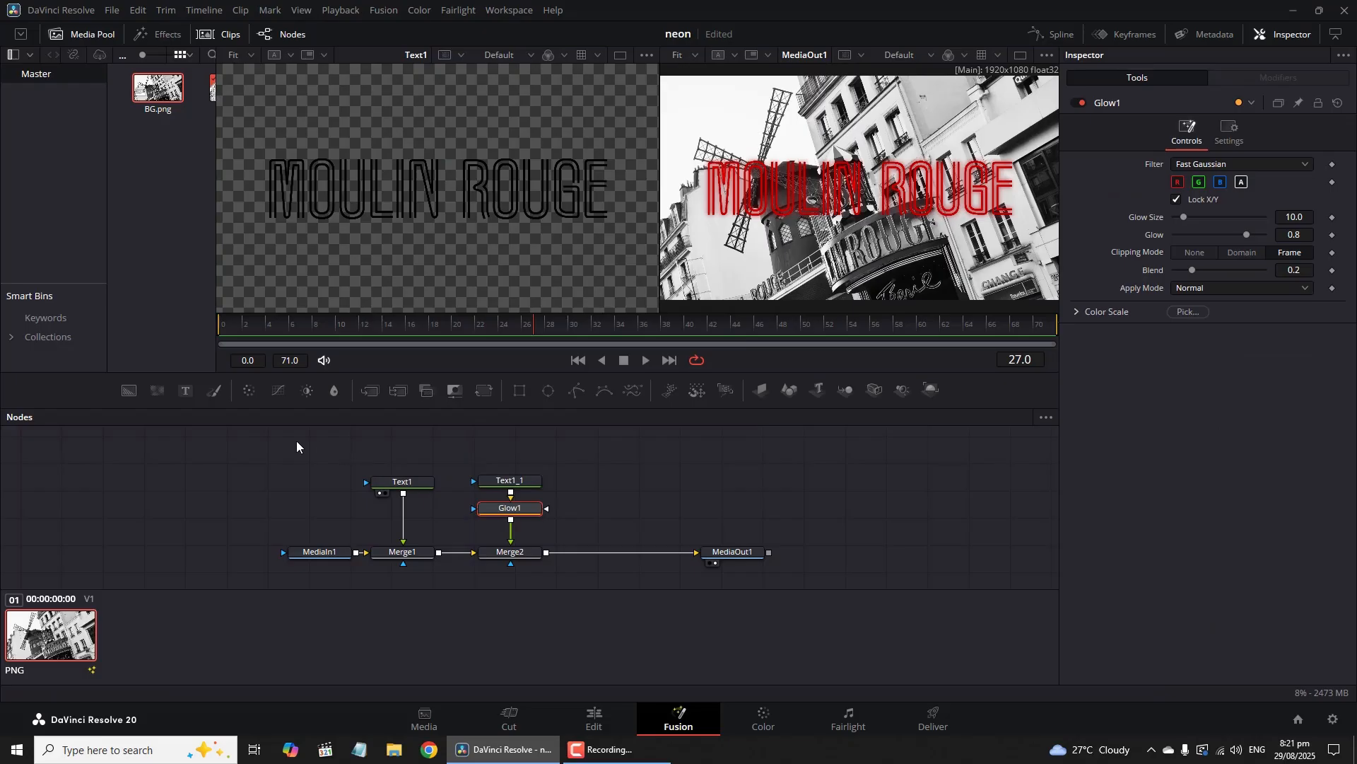
Move the whole node tree slightly down and raise Text1_1 and Glow1 to leave space above Merge2.
left_click_drag(288, 442, 838, 590)
left_click_drag(504, 536, 501, 563)
left_click(620, 454)
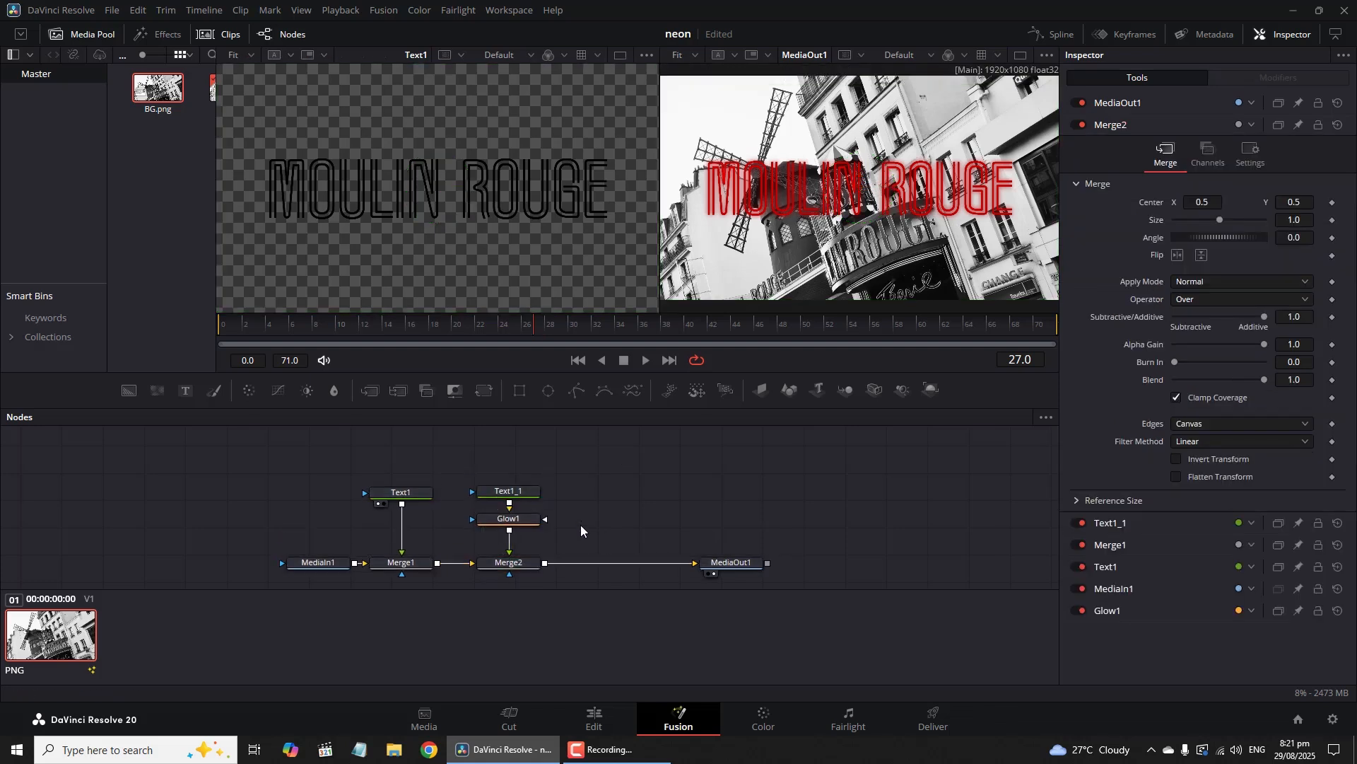
left_click_drag(571, 528, 478, 465)
left_click_drag(506, 491, 507, 447)
left_click(544, 518)
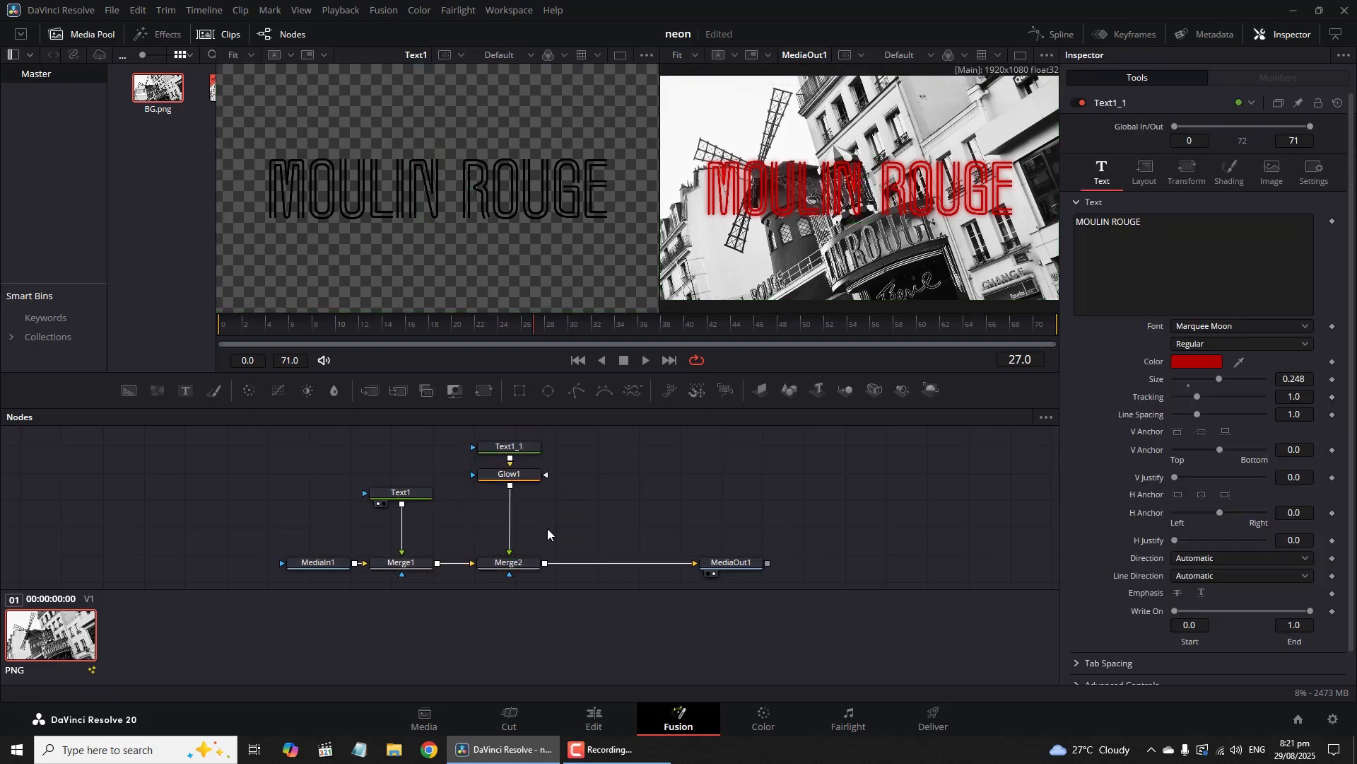
Insert a second Glow (Glo) node after Glow1.
left_click(529, 481)
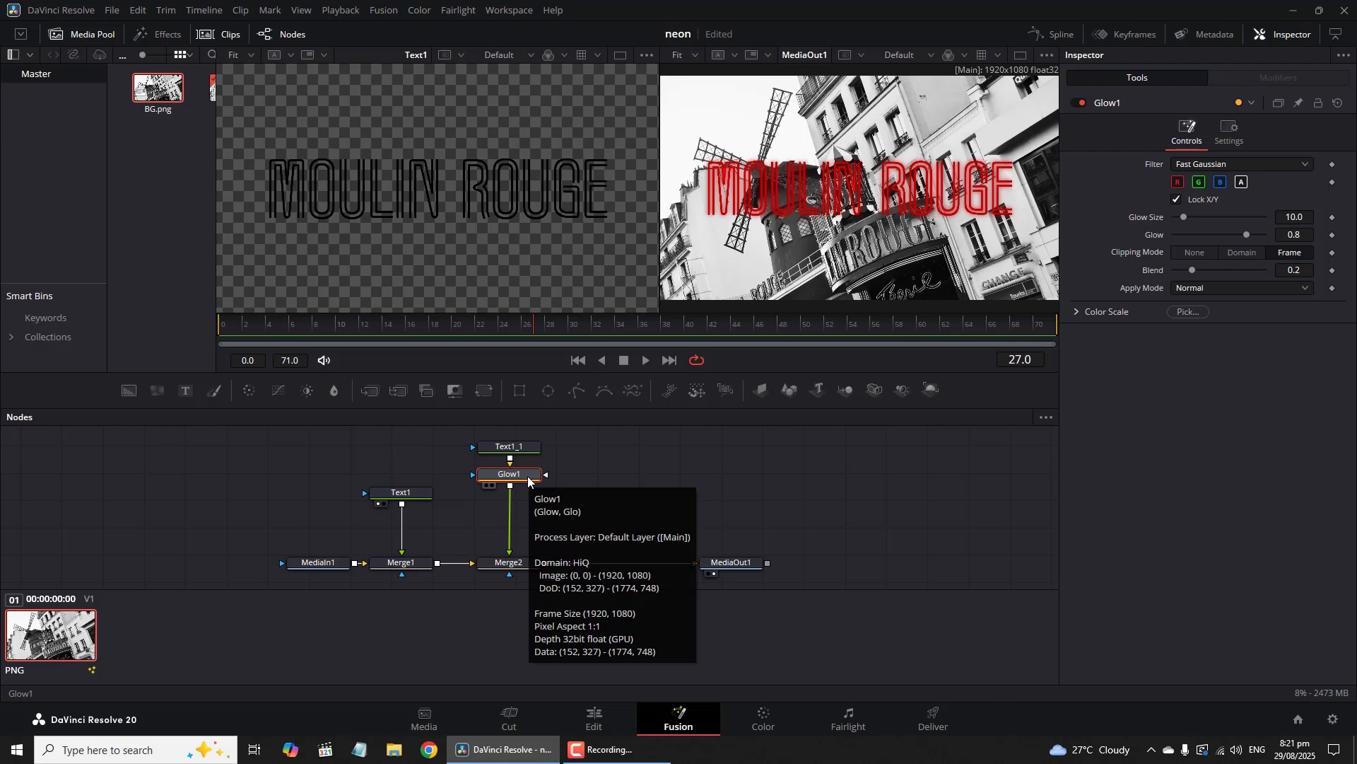
key("shift+space")
type("GLOW")
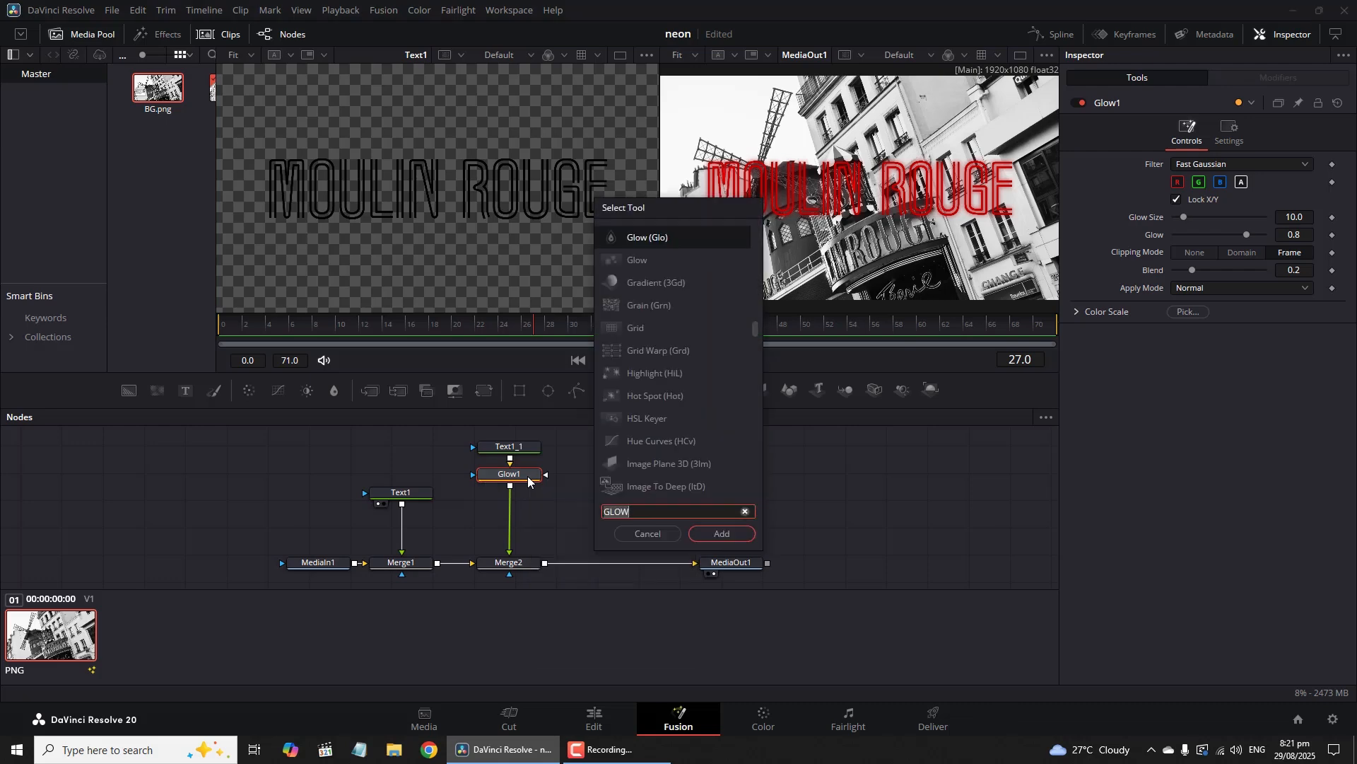
left_click(723, 534)
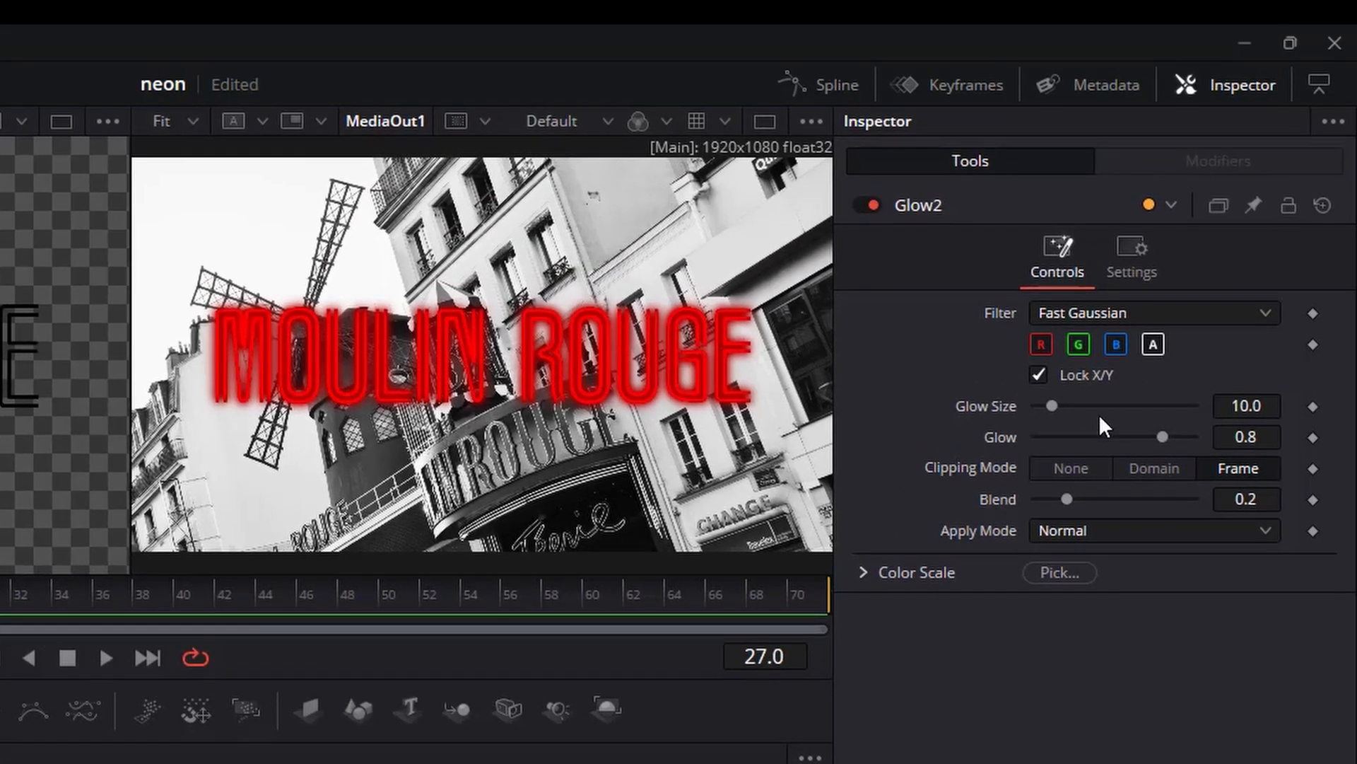
Set the Glow Size of Glow2 to 50, briefly trying a smaller size of about 30.
left_click_drag(1268, 404, 1263, 404)
double_click(1263, 404)
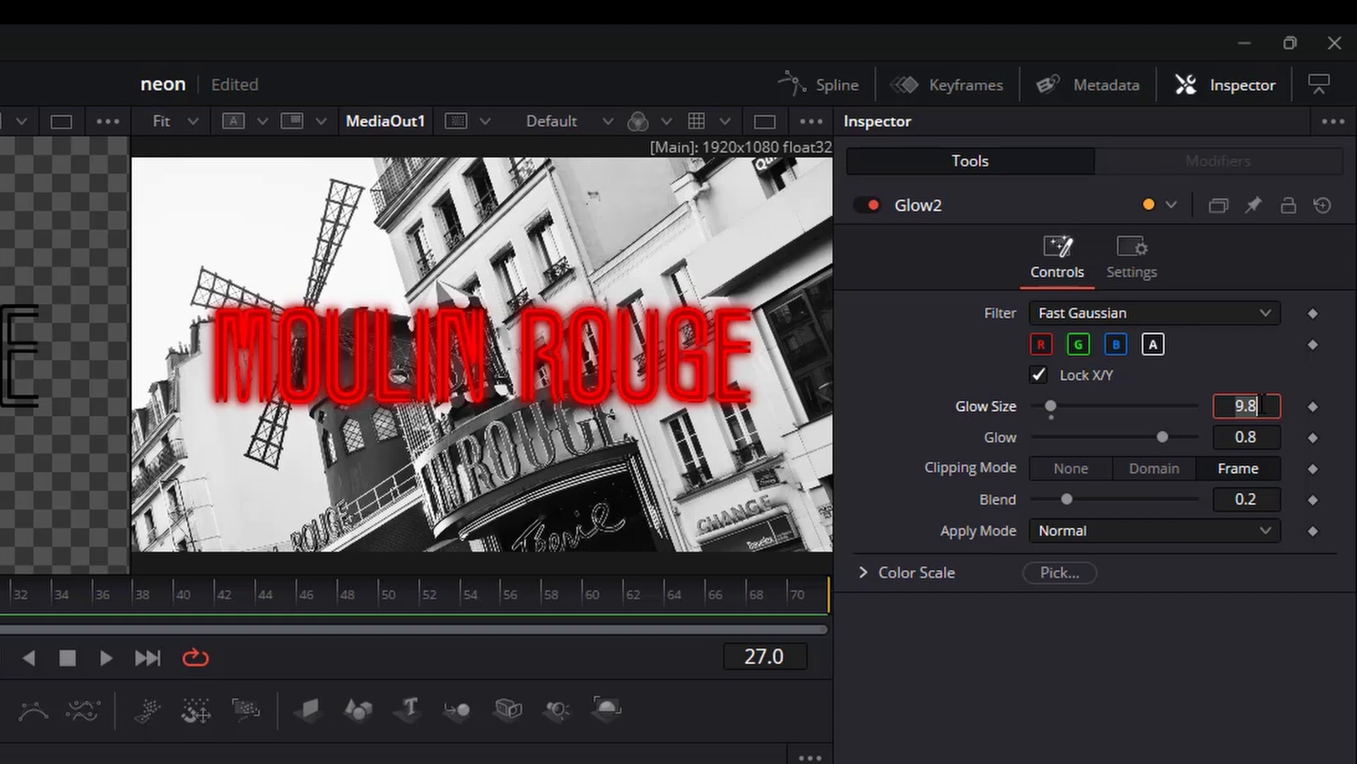
type("50")
key("Tab")
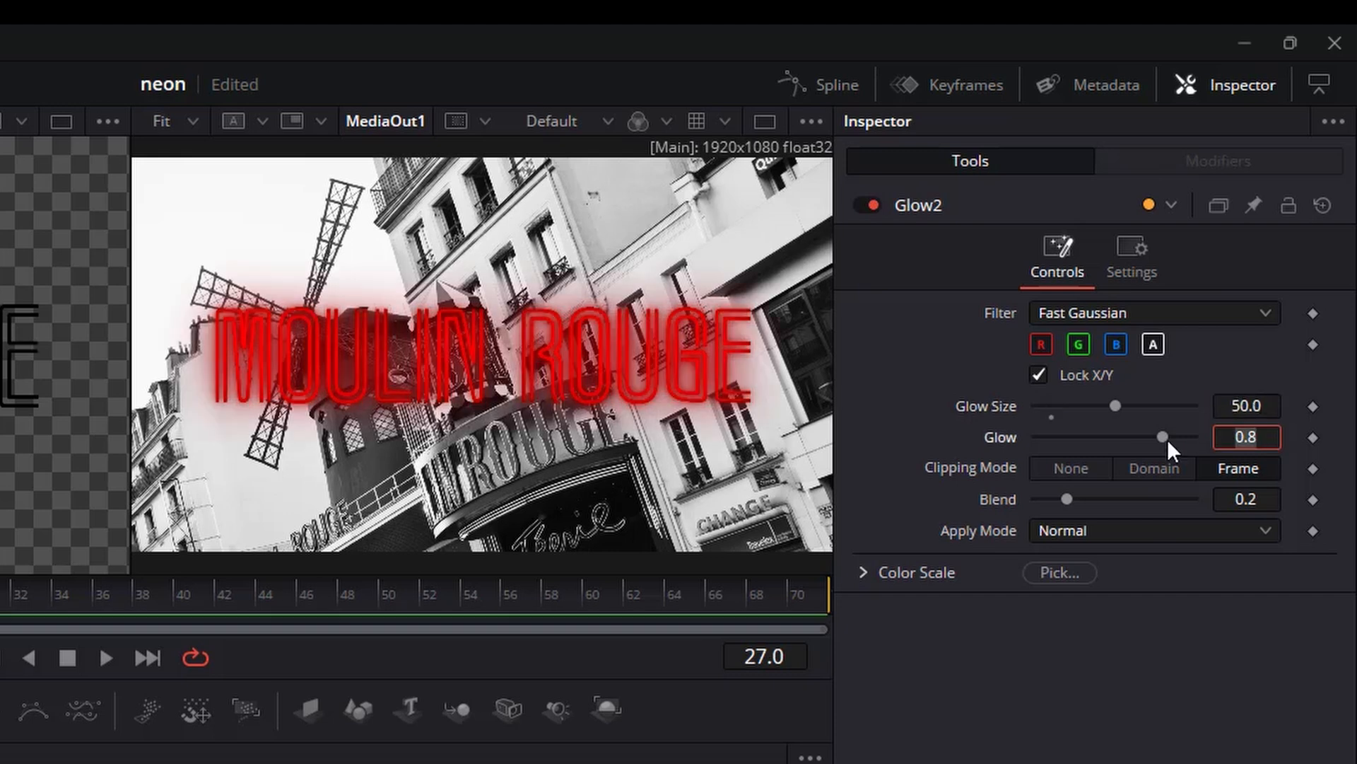
left_click_drag(1108, 402, 1083, 392)
left_click(1243, 405)
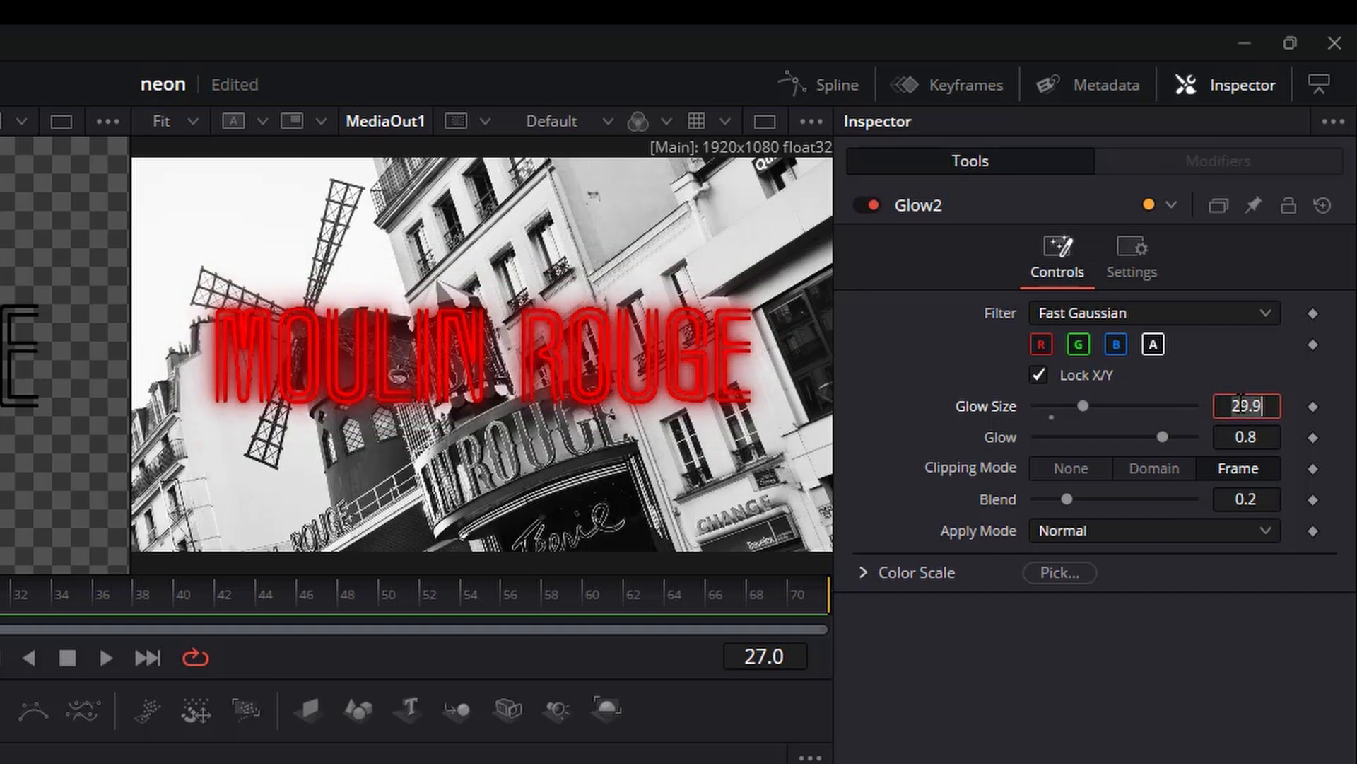
type("50")
key("Tab")
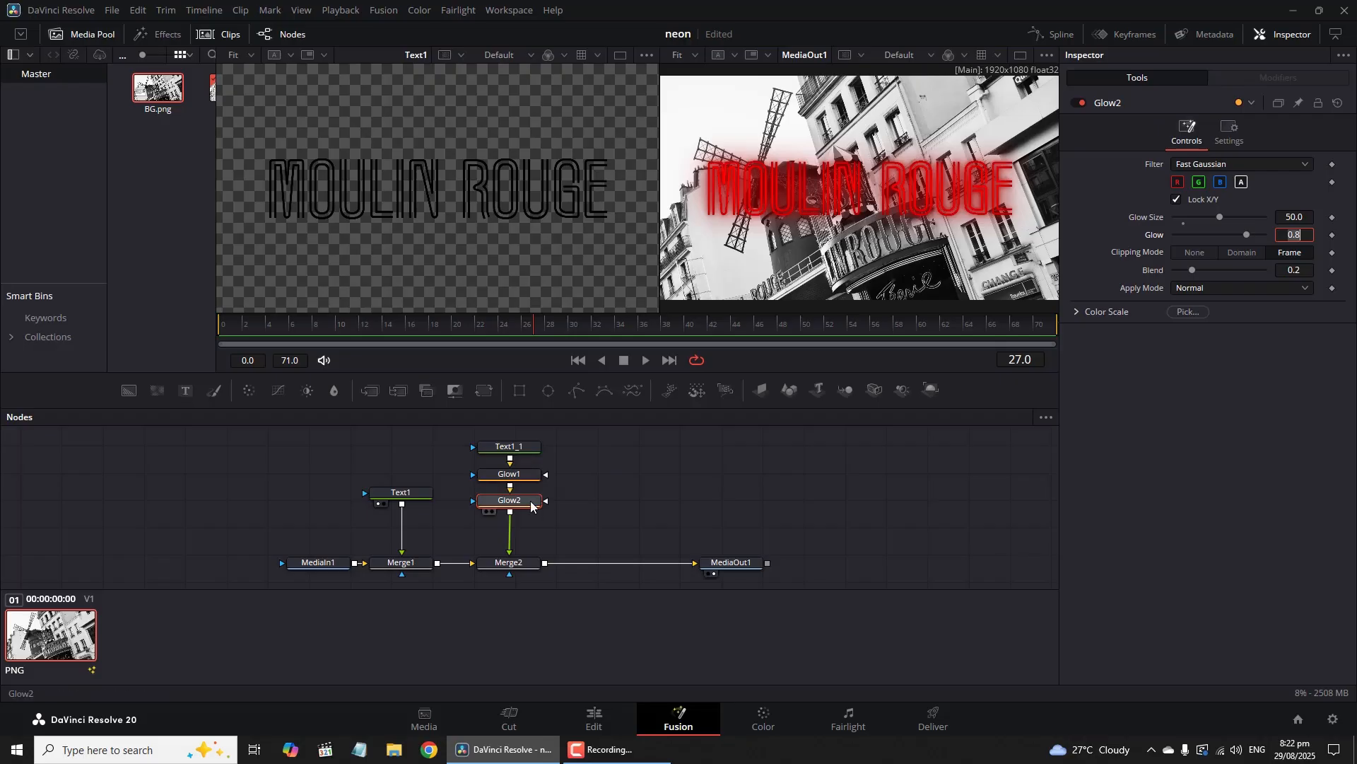
Insert a third Glow (Glo) node between Glow2 and Merge2.
left_click(528, 506)
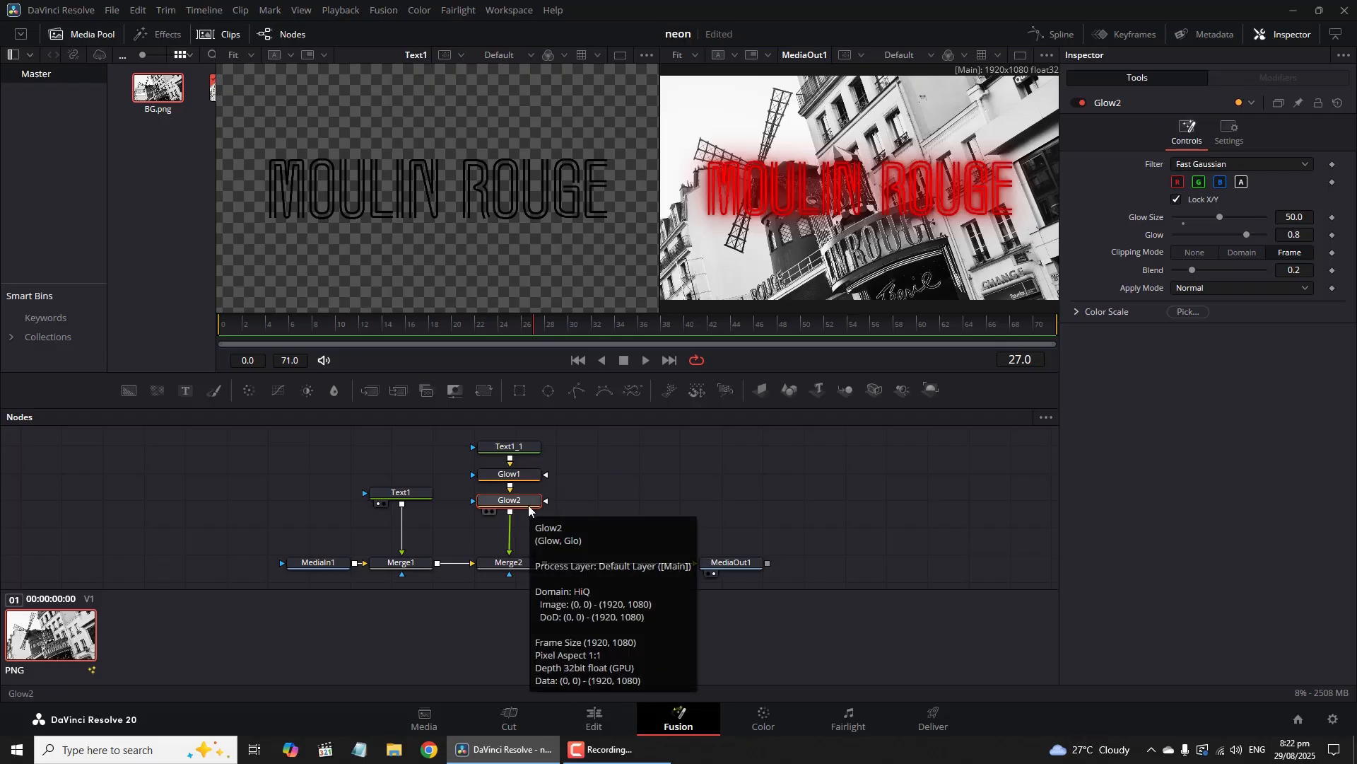
key("shift+space")
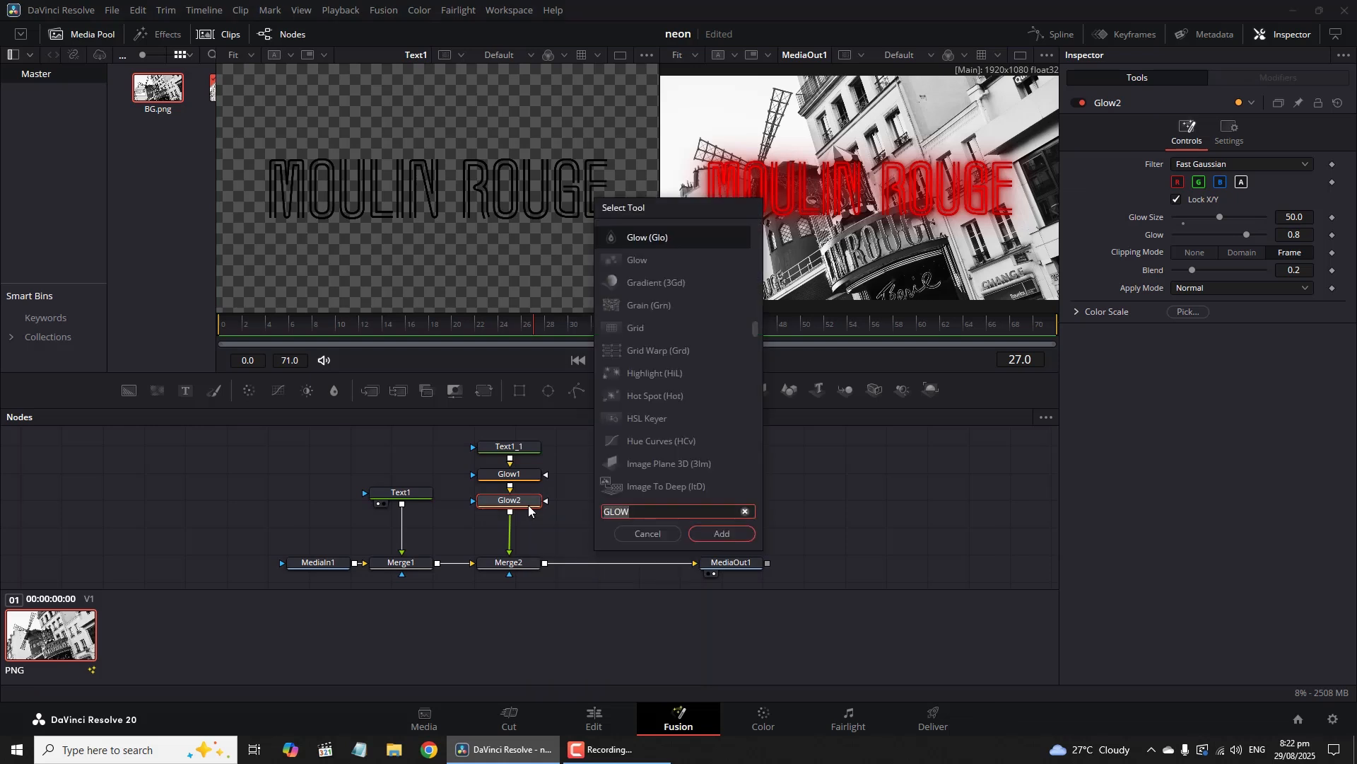
left_click(726, 533)
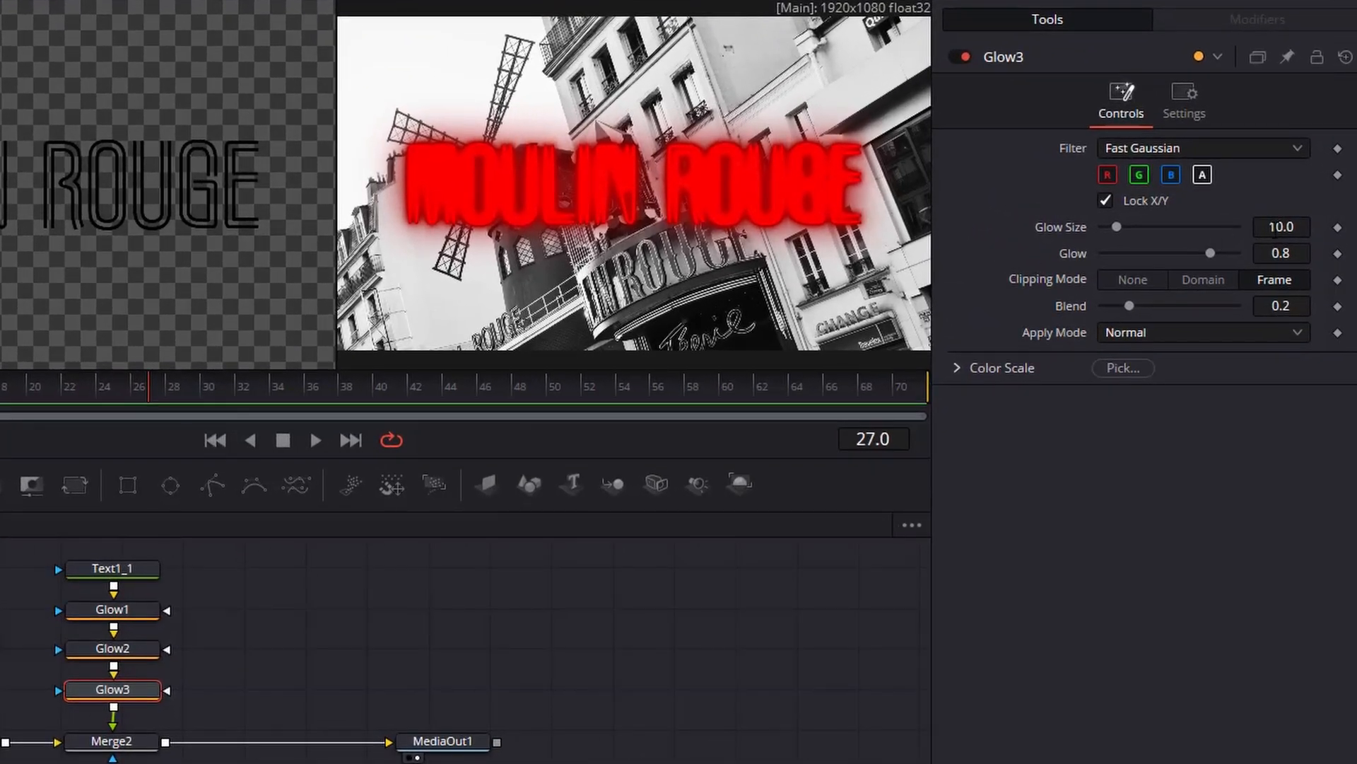
Try Glow Size values of 100 and 200 on the Glow3 node.
left_click(1294, 217)
type("100")
left_click(1290, 253)
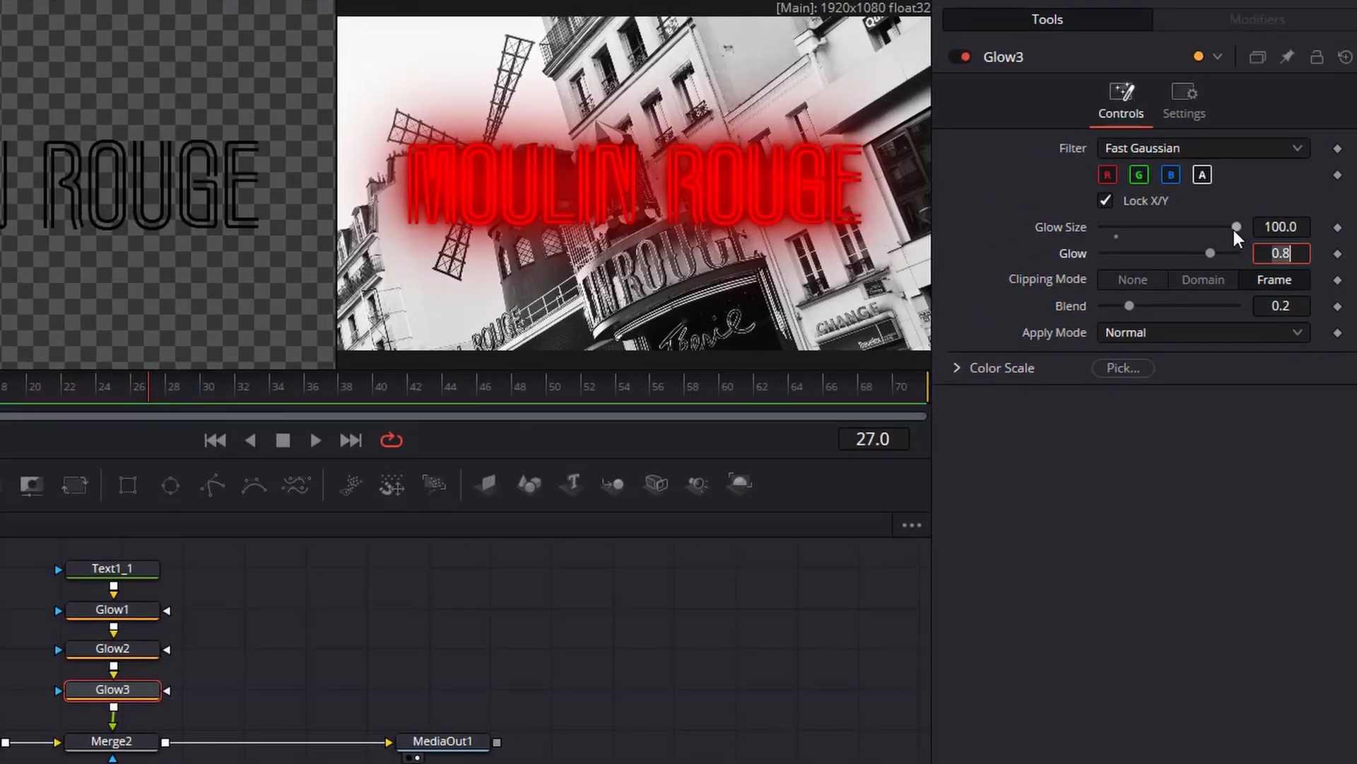
left_click(1273, 225)
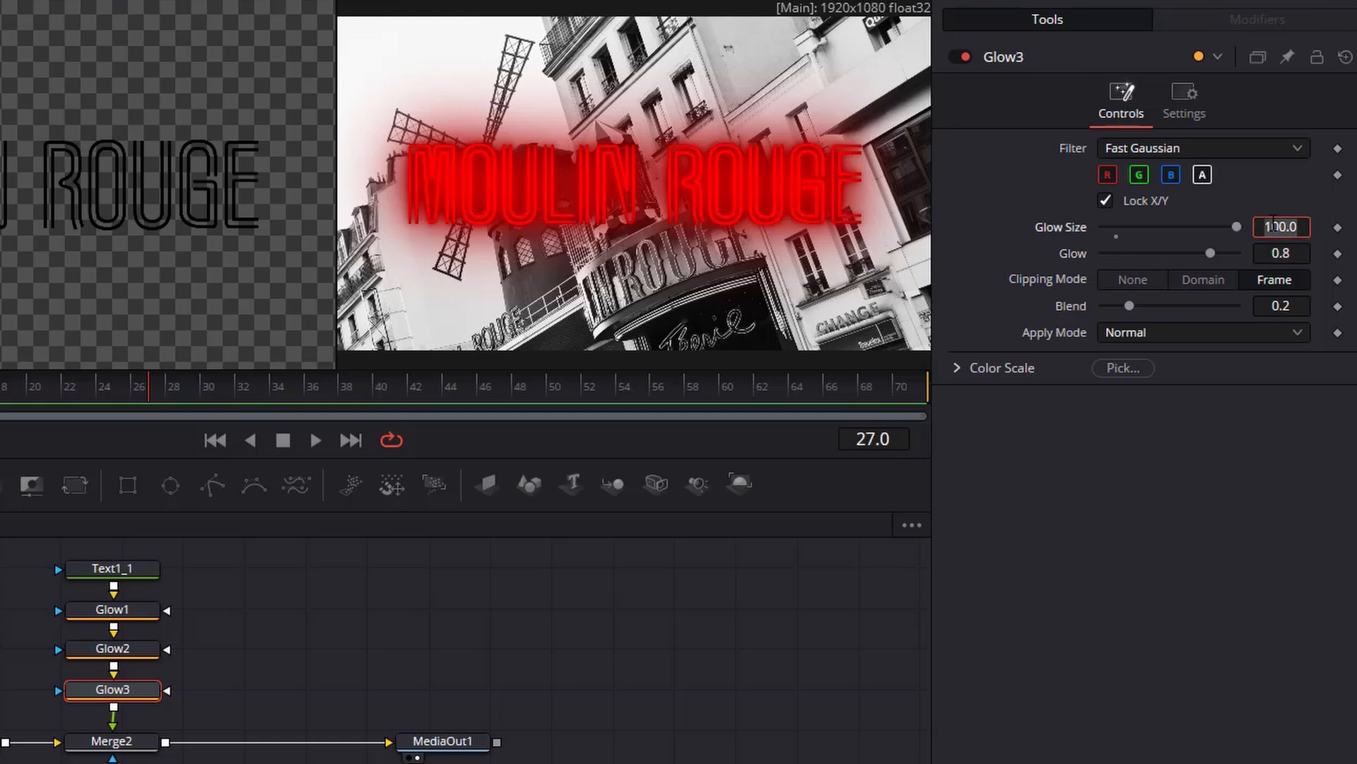
type("200")
key("Tab")
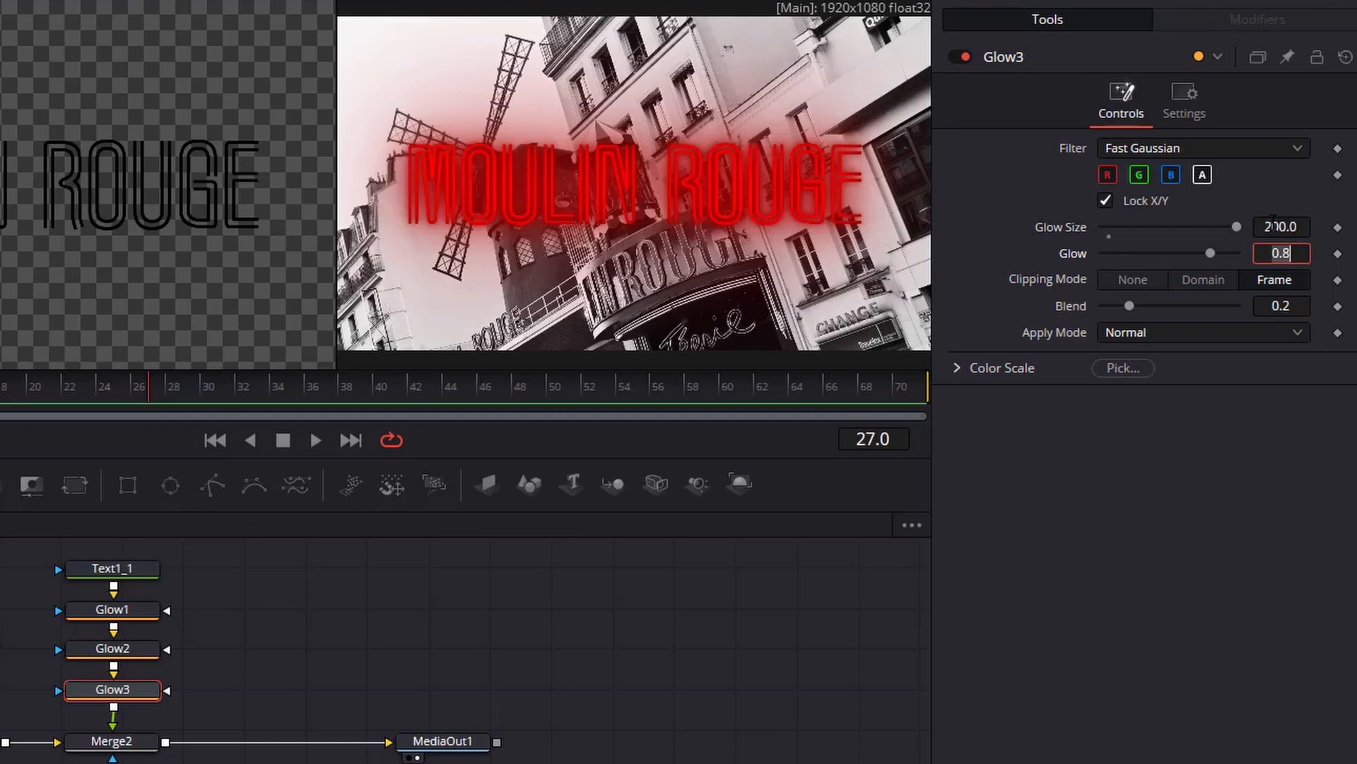
Set the Glow Size of Glow3 to 150.
left_click_drag(1237, 227, 1176, 234)
mouse_move(1198, 226)
left_mouse_down()
mouse_move(1219, 226)
mouse_move(1172, 230)
mouse_move(1224, 227)
left_mouse_up()
left_click(1281, 230)
type("15")
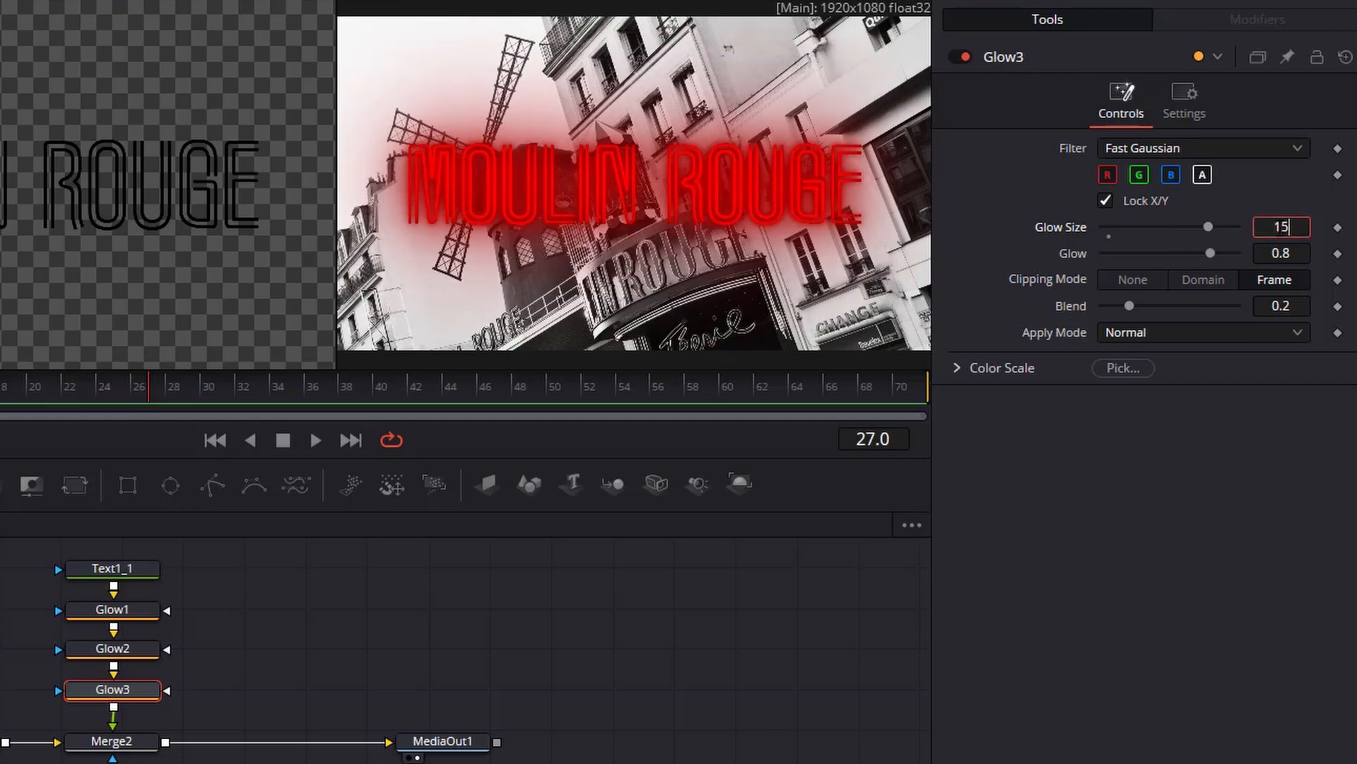
type("0")
key("Tab")
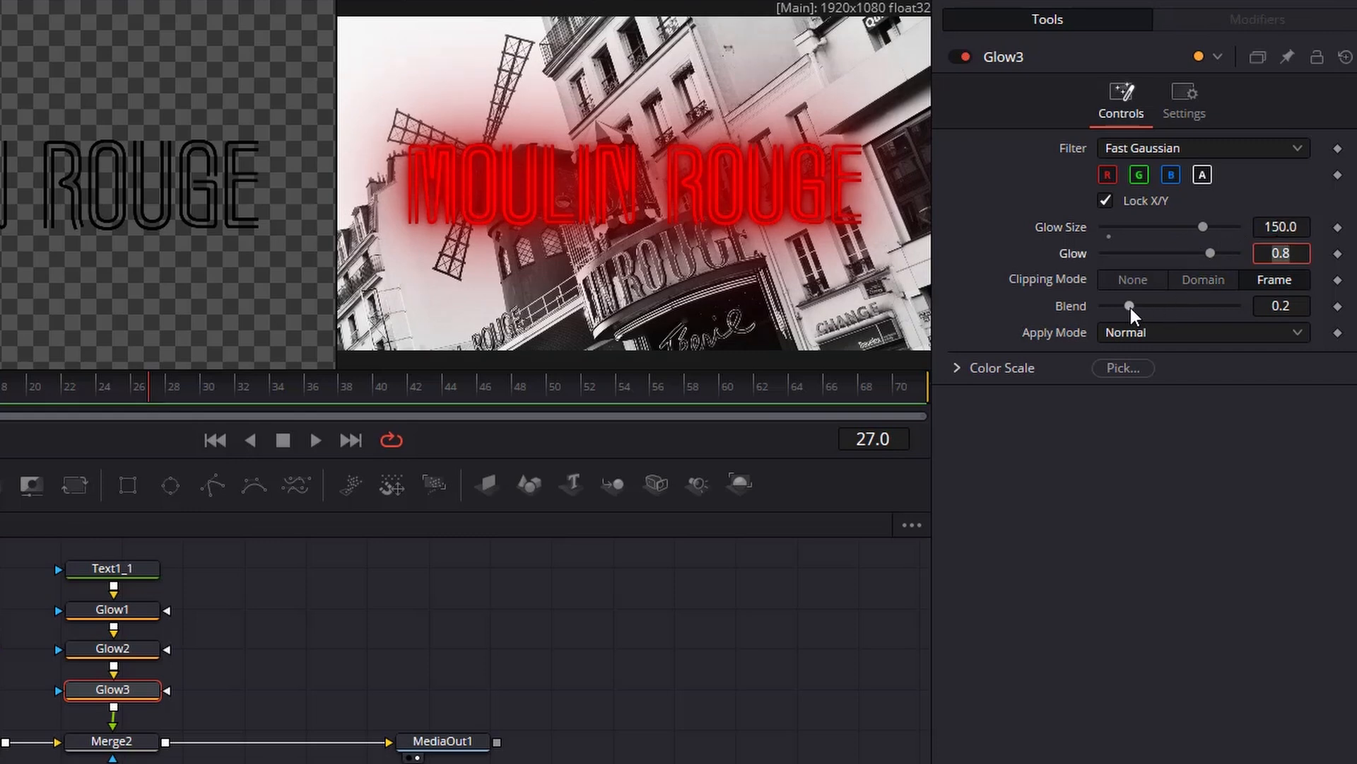
Set the Blend of Glow3 to 0.25.
mouse_move(1130, 308)
left_mouse_down()
mouse_move(1118, 305)
mouse_move(1147, 287)
mouse_move(1194, 284)
mouse_move(1143, 281)
mouse_move(1155, 310)
mouse_move(1137, 312)
left_mouse_up()
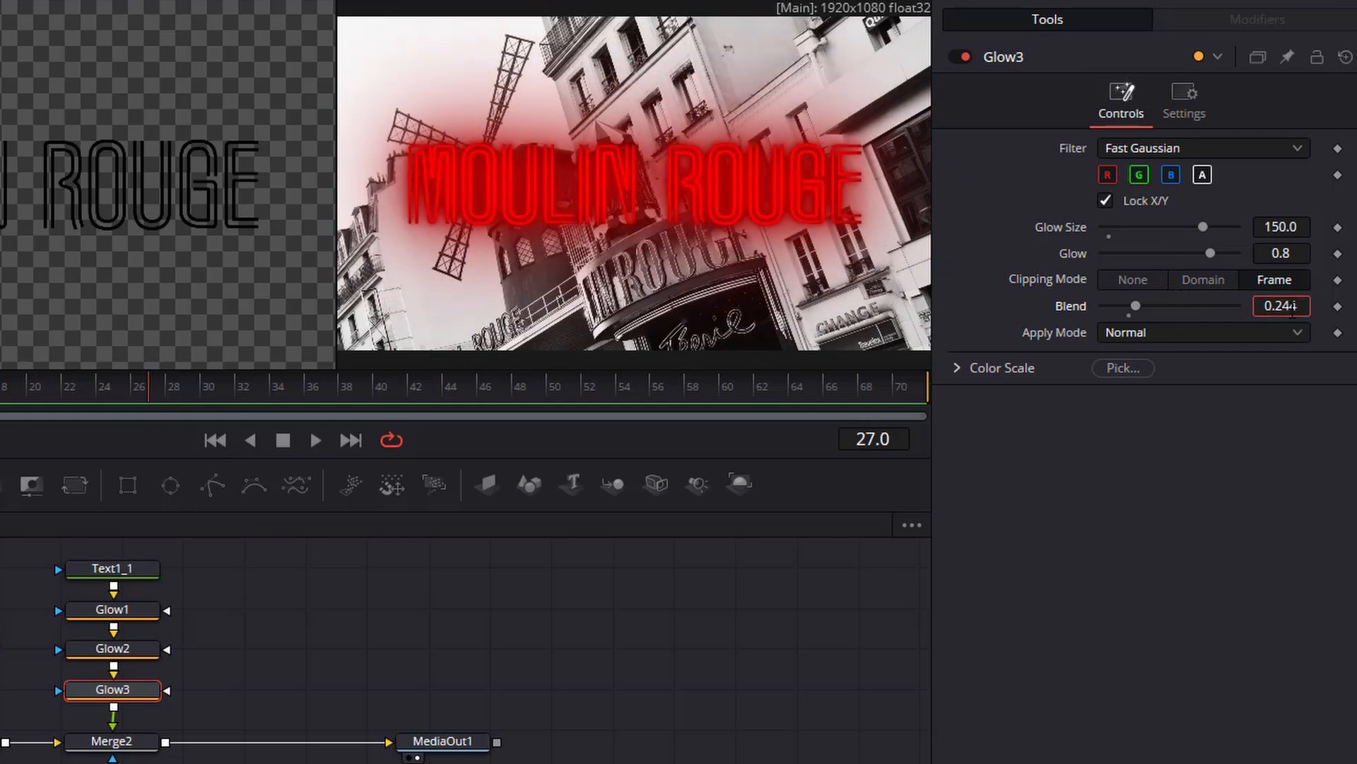
double_click(1281, 306)
type("0.25")
key("Tab")
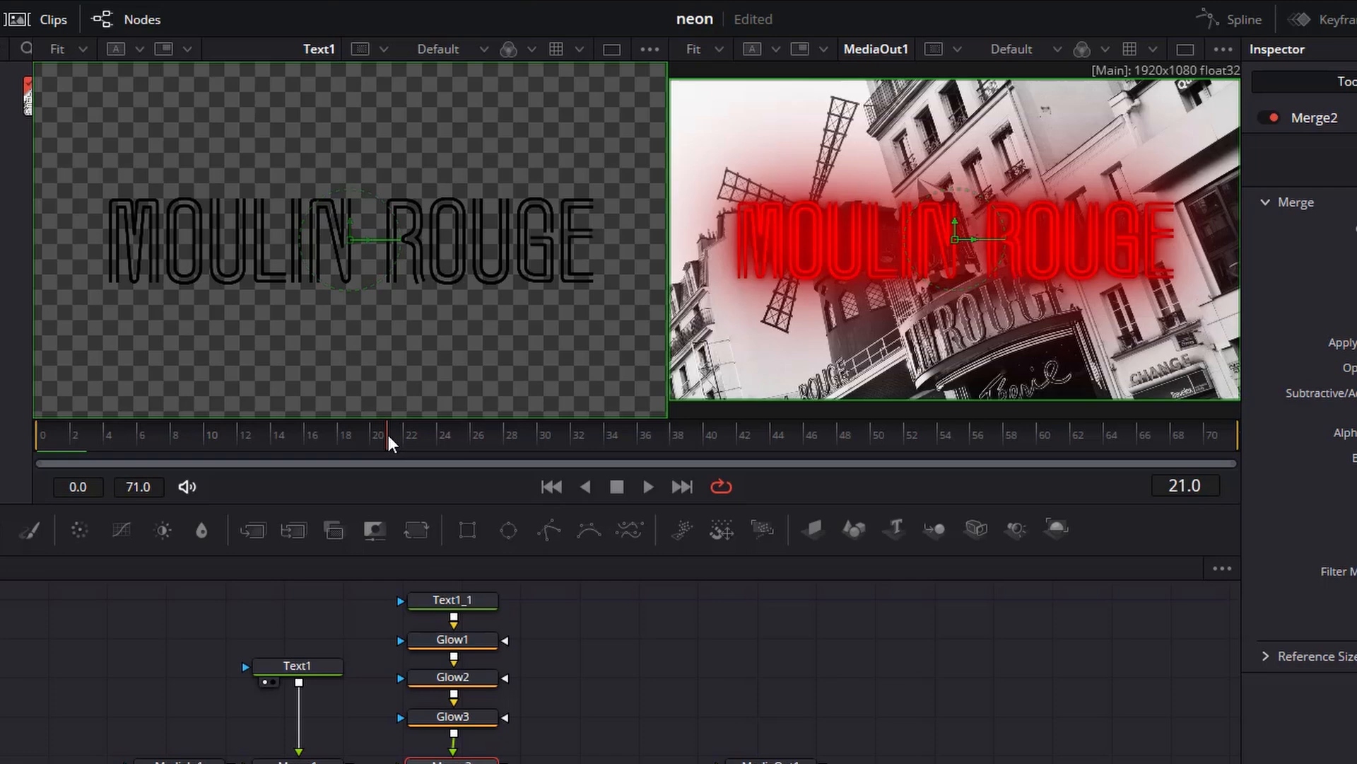
Preview Merge2's Blend between 0.0 and 1.0 at frame 0, and keyframe it there at 0.0.
left_click_drag(386, 435, 25, 443)
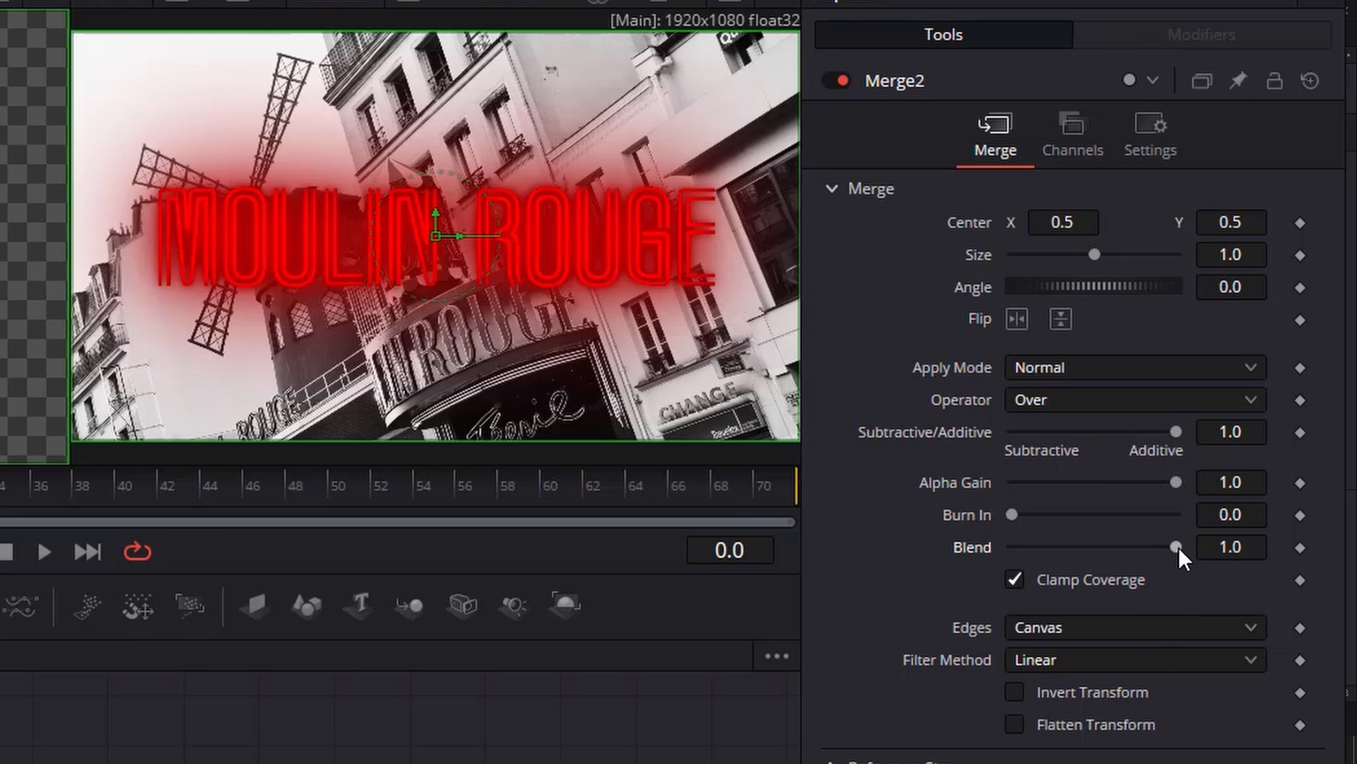
left_click_drag(1182, 545, 961, 542)
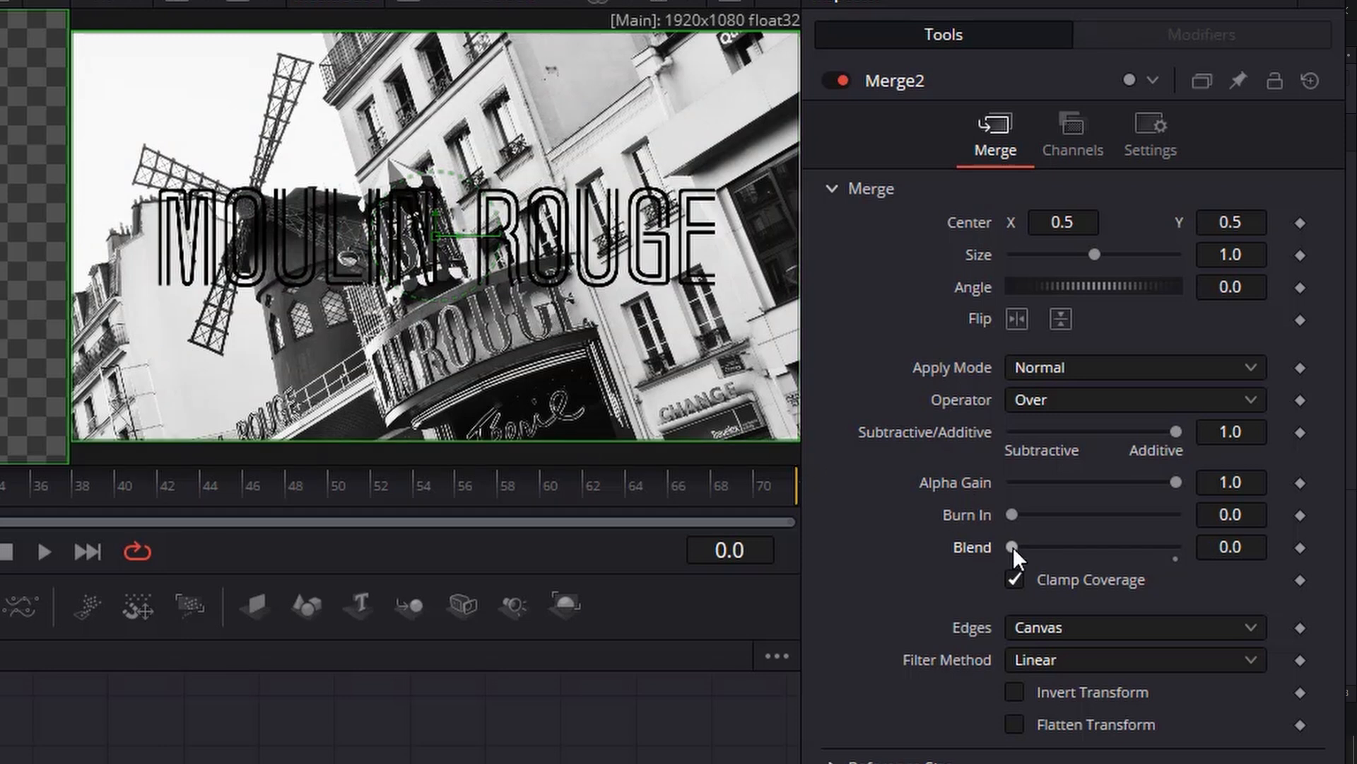
left_click_drag(1012, 546, 1211, 531)
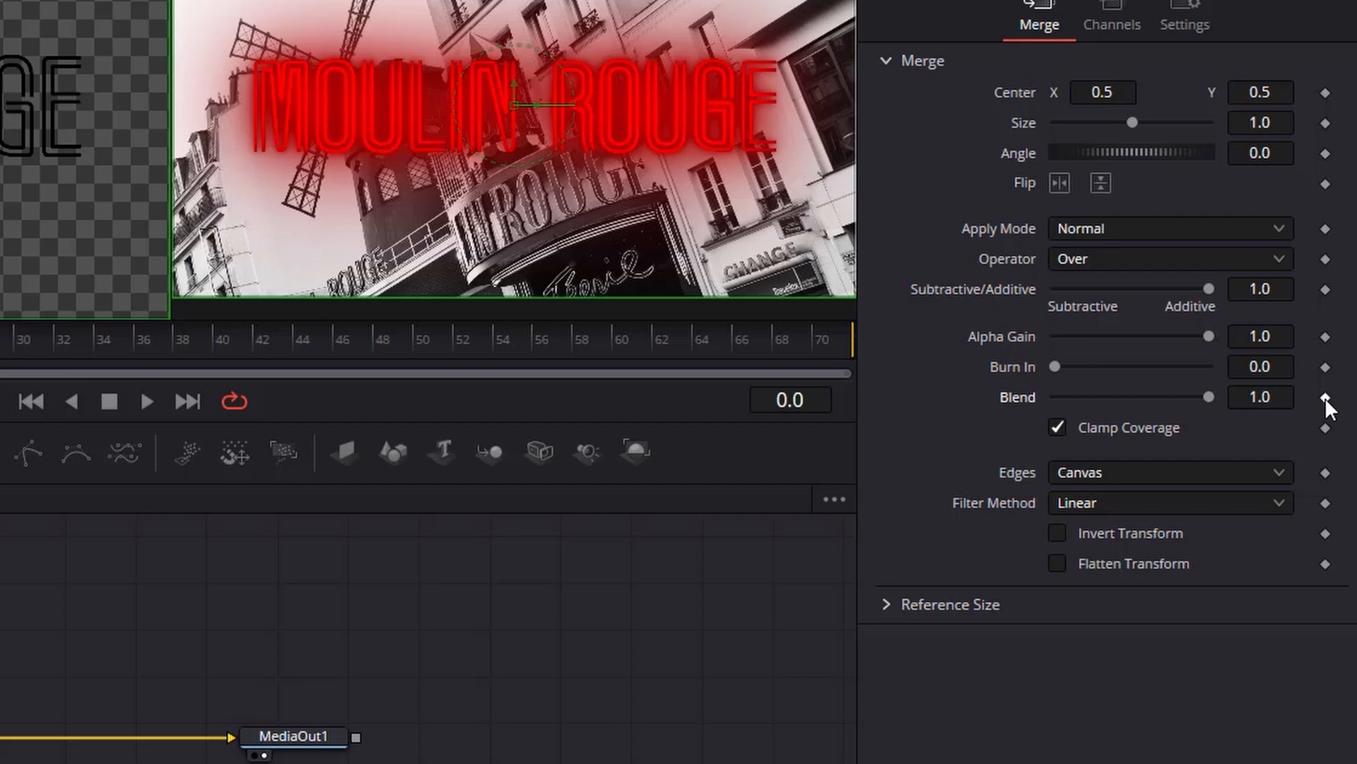
left_click(1326, 398)
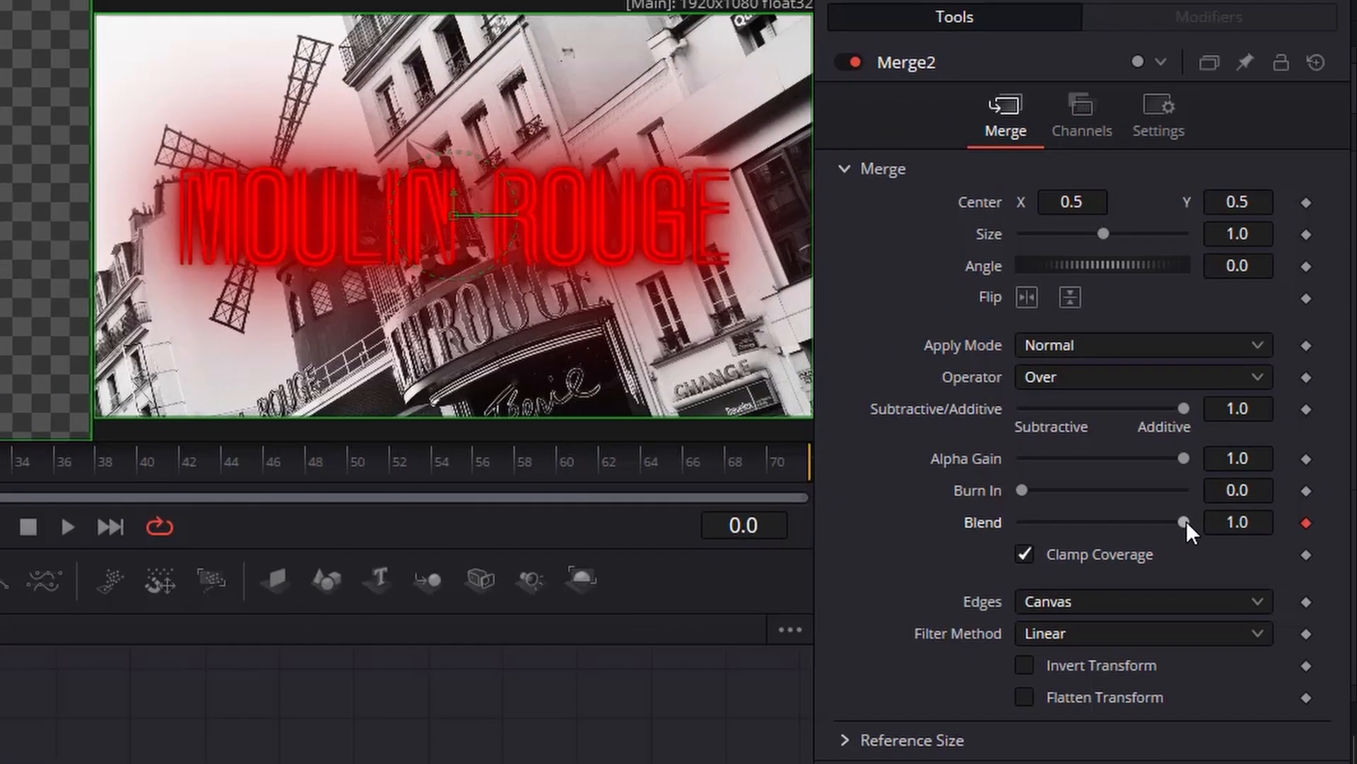
left_click_drag(1184, 522, 930, 553)
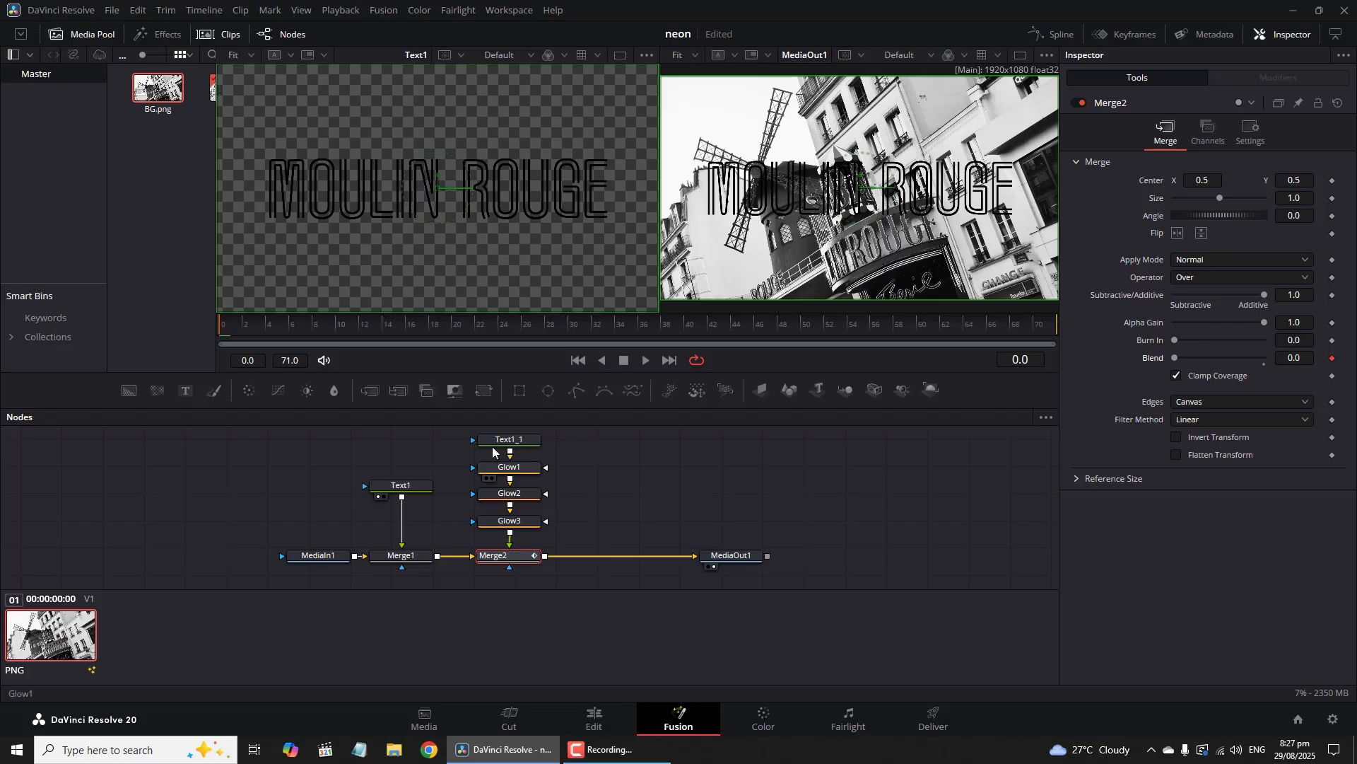
Keyframe Merge2's Blend at 1.0 on frame 2 and 0.0 on frame 4.
left_click(243, 323)
left_click_drag(1177, 359, 1295, 359)
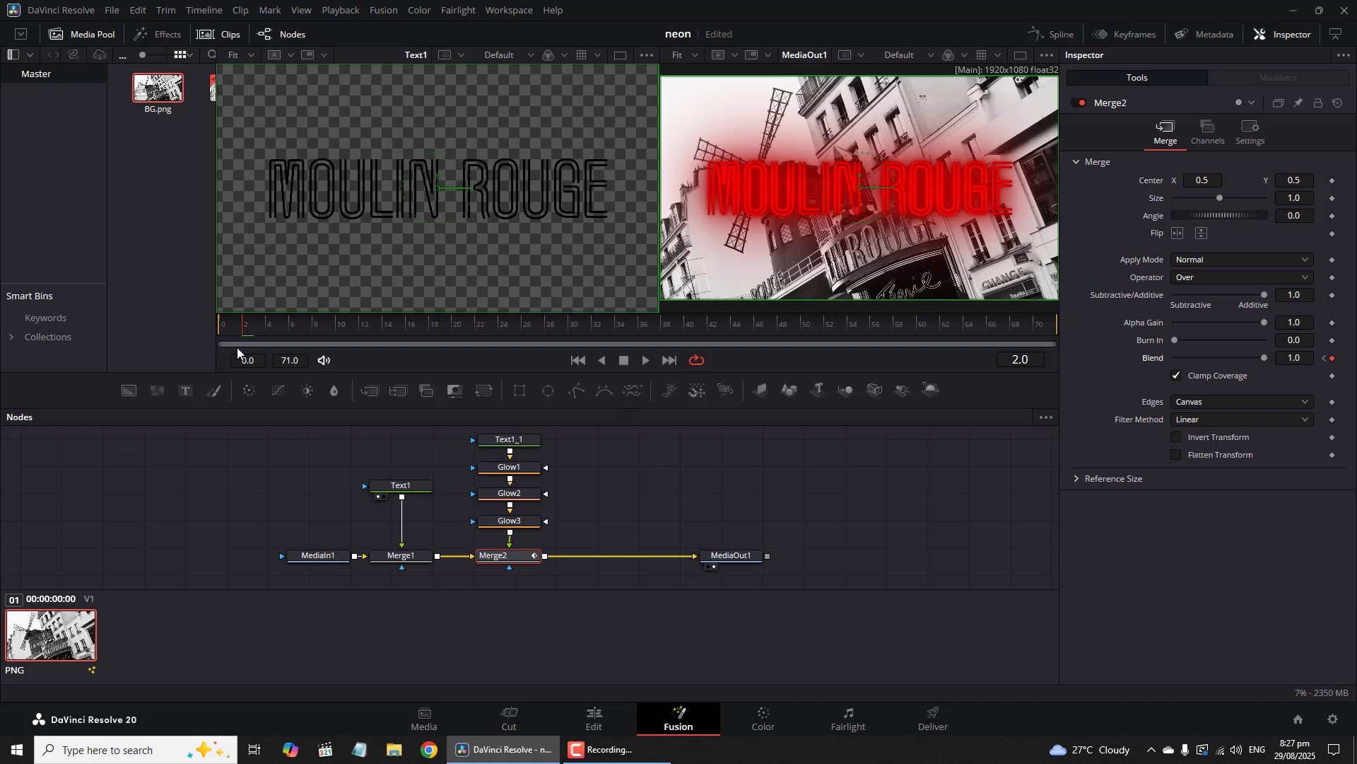
left_click(267, 322)
left_click_drag(1267, 357, 1172, 358)
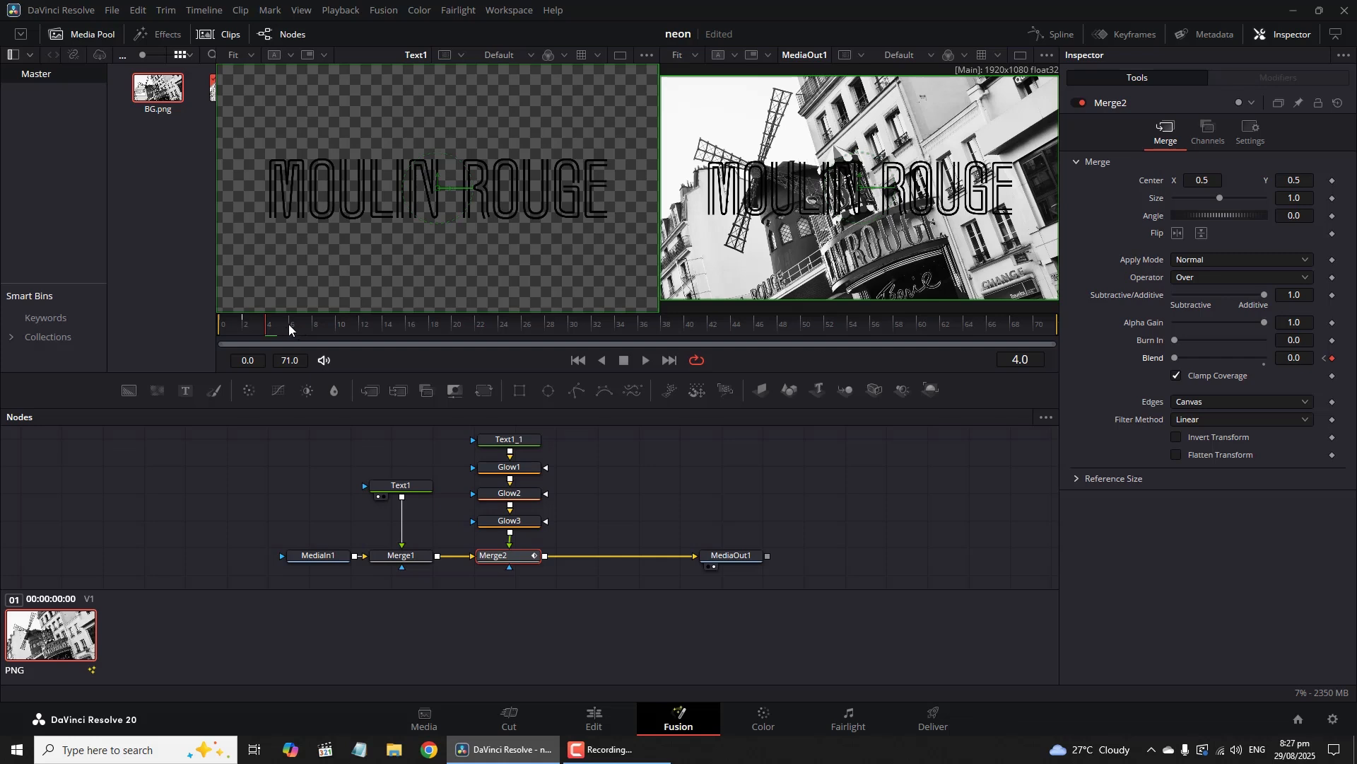
Keyframe Merge2's Blend at 1.0 on frame 10 and 0.0 on frame 14.
left_click(337, 321)
left_click_drag(1175, 358, 1274, 360)
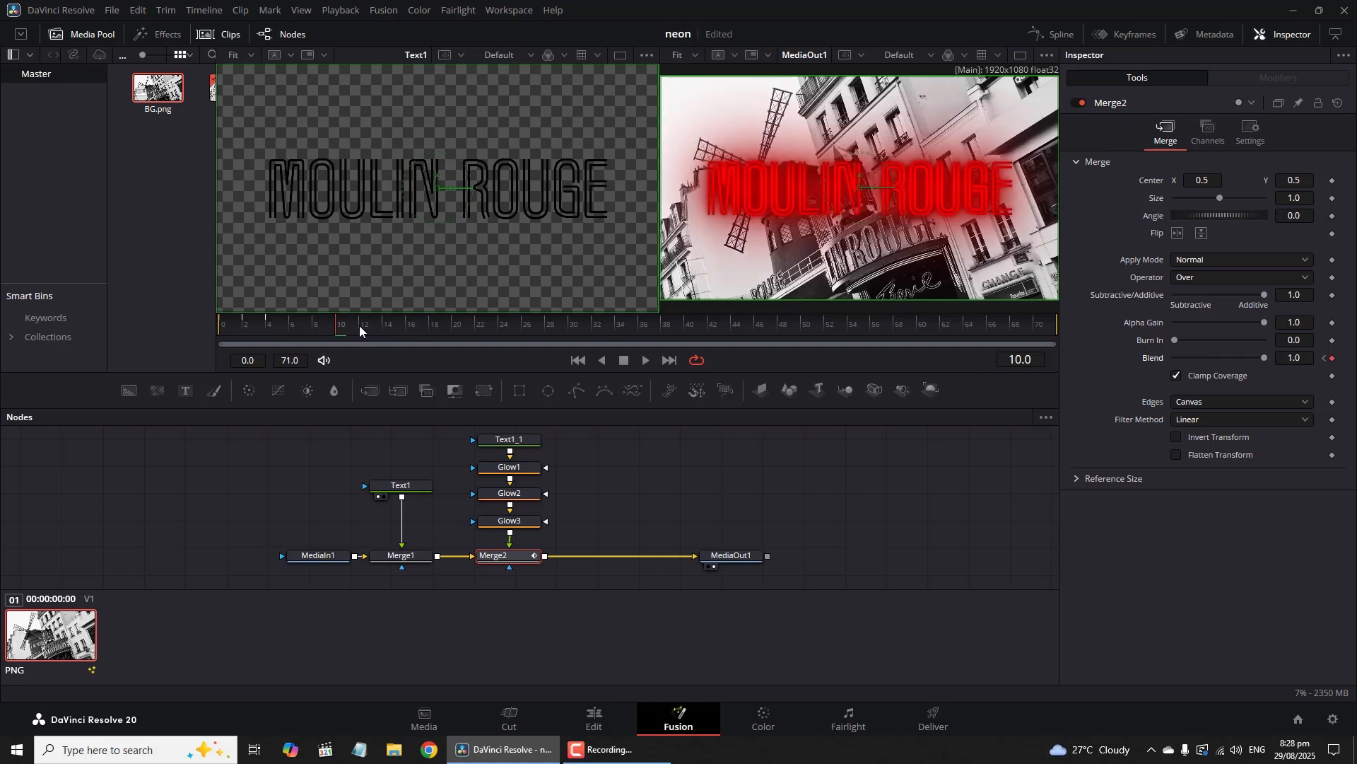
left_click(383, 324)
left_click_drag(1261, 355, 1164, 358)
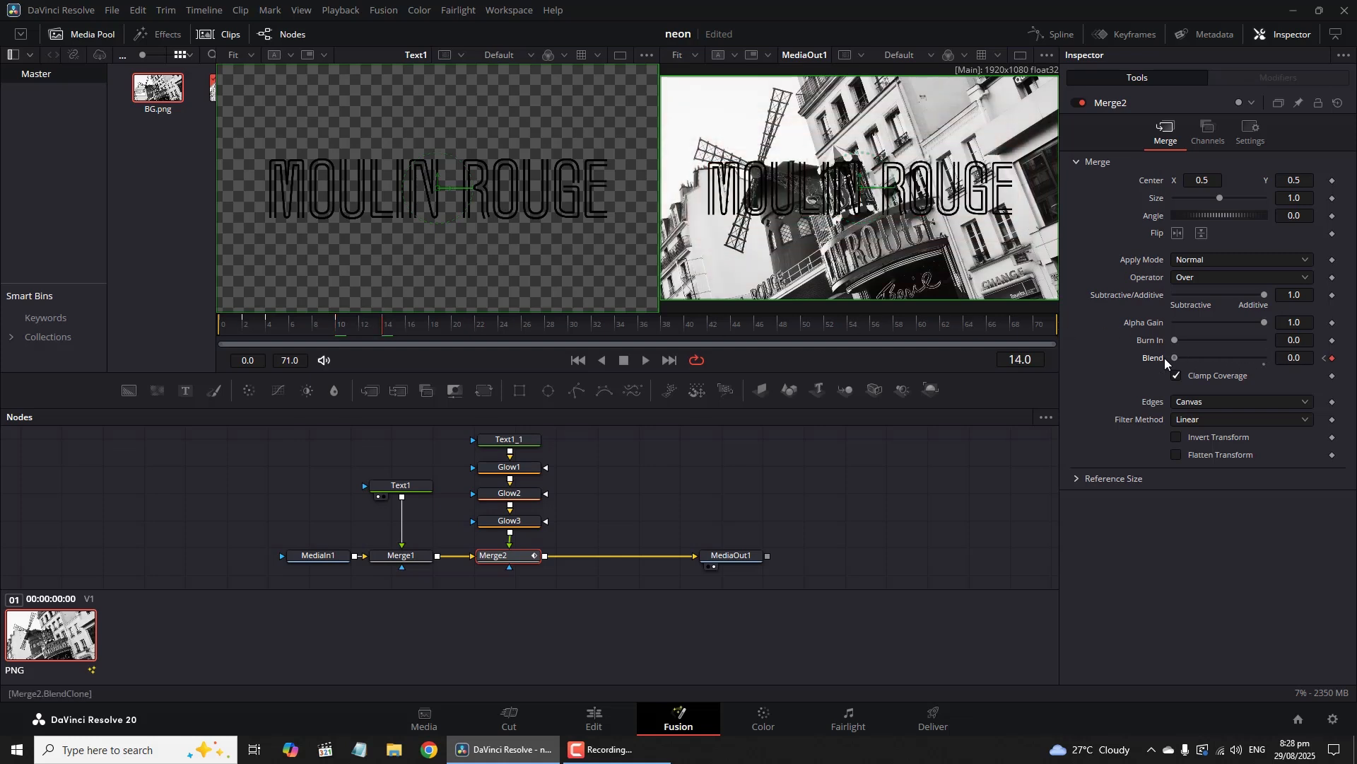
Keyframe Merge2's Blend at 1.0 on frame 20 and 0.0 on frame 52.
left_click(452, 325)
left_click_drag(1176, 358, 1254, 369)
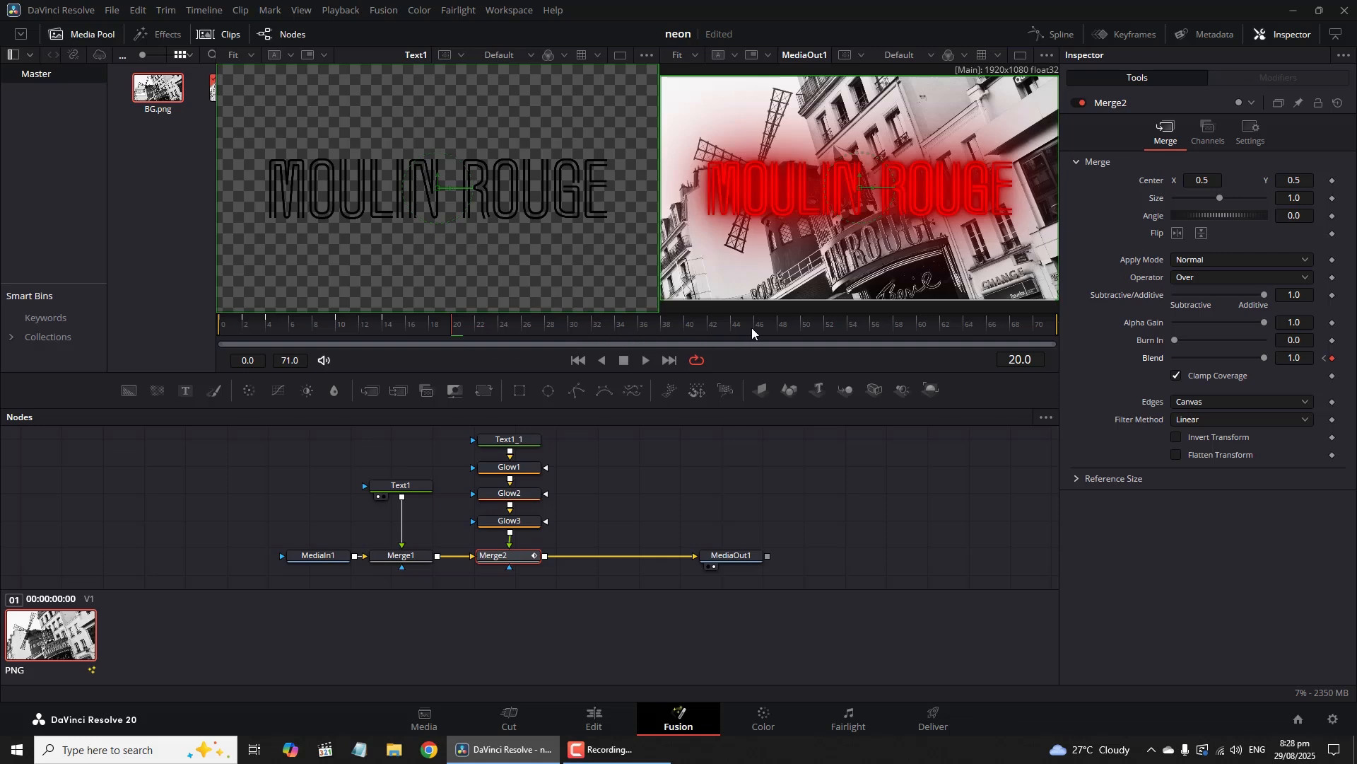
left_click(825, 325)
left_click_drag(1262, 357, 1130, 359)
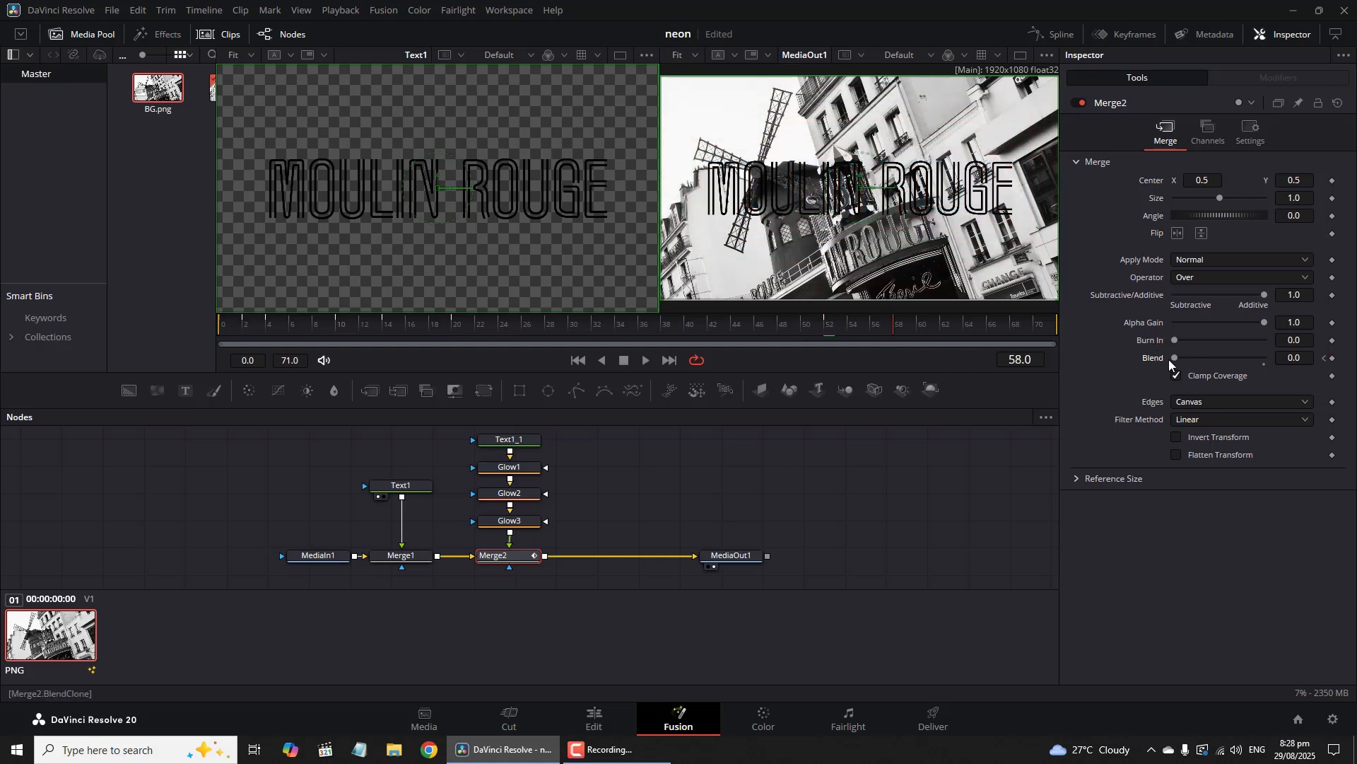
Keyframe Merge2's Blend at 1.0 on frame 58, 0.0 on frame 60 and 1.0 on frame 62.
left_click_drag(1174, 357, 1265, 362)
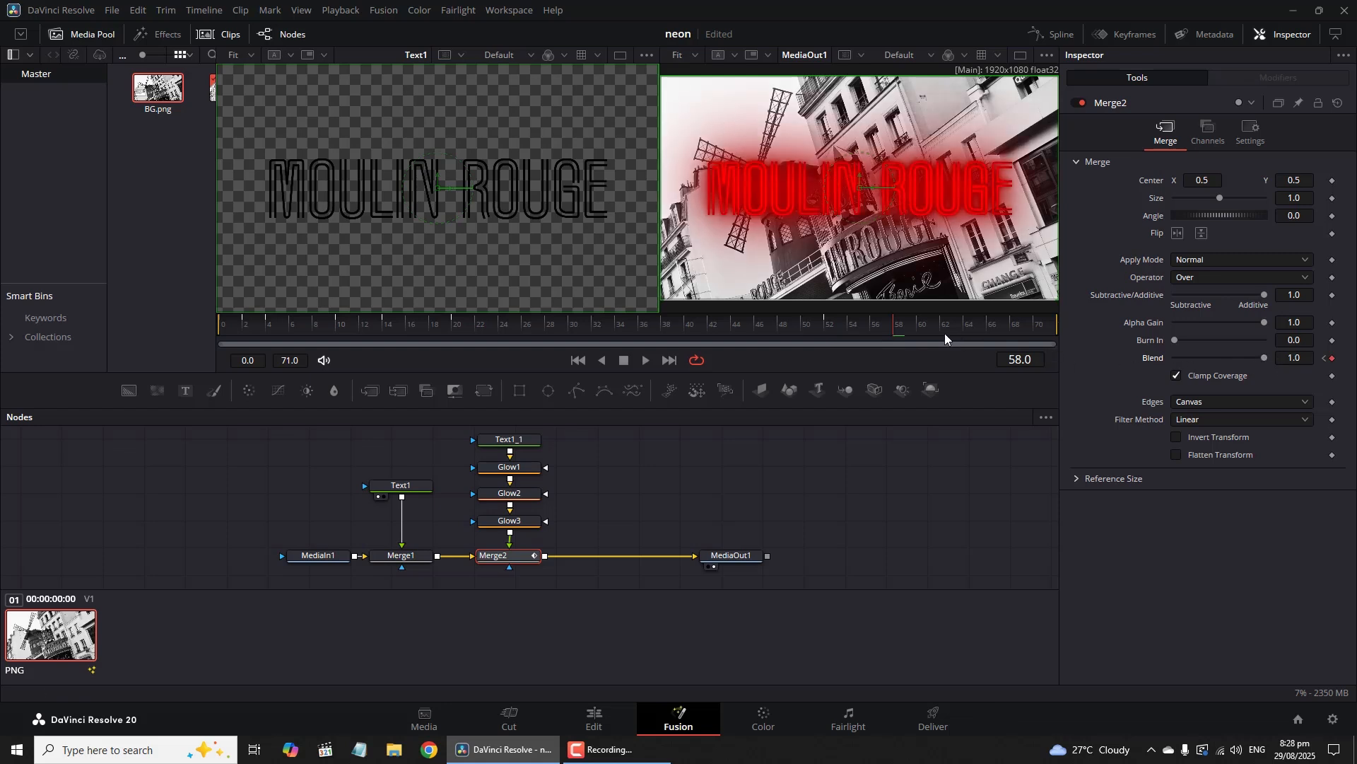
left_click(922, 327)
left_click_drag(1264, 358, 1156, 357)
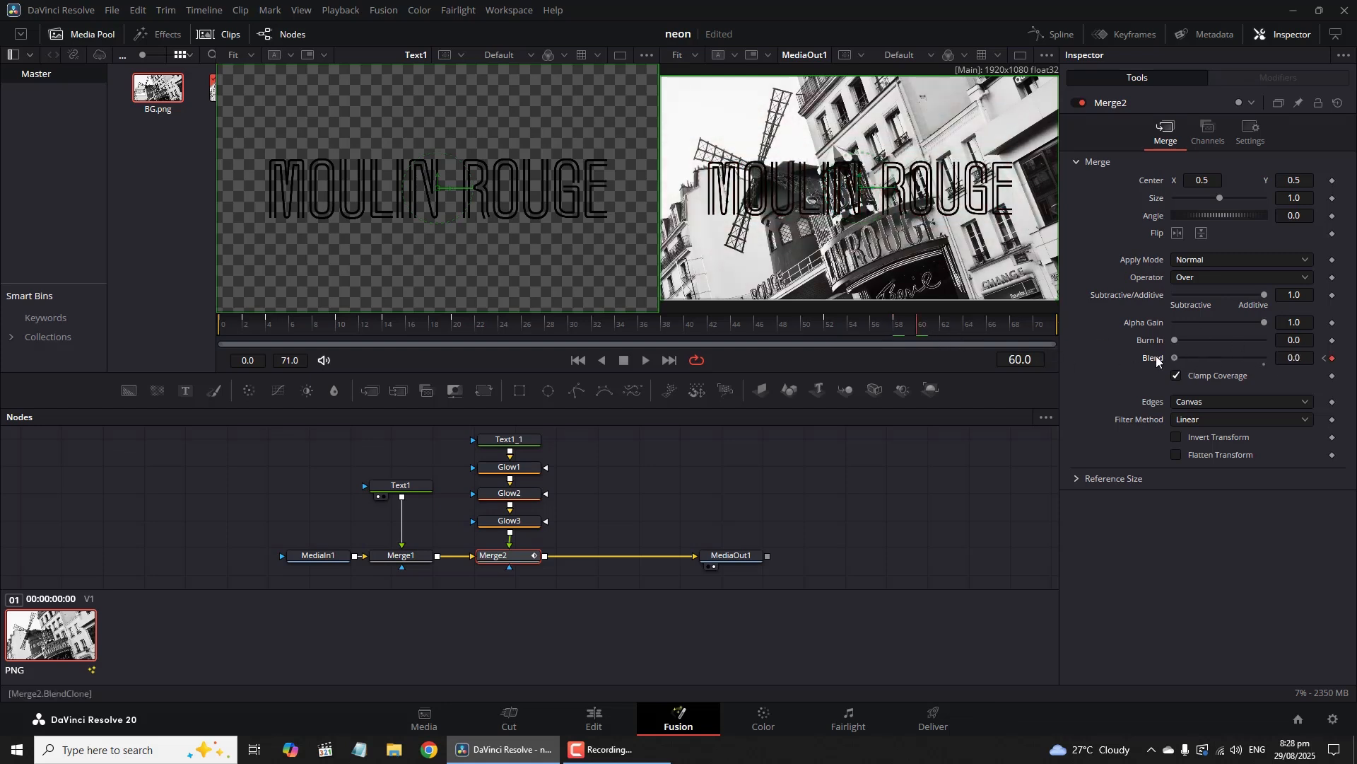
left_click(938, 328)
left_click(942, 326)
left_click_drag(1175, 358, 1262, 355)
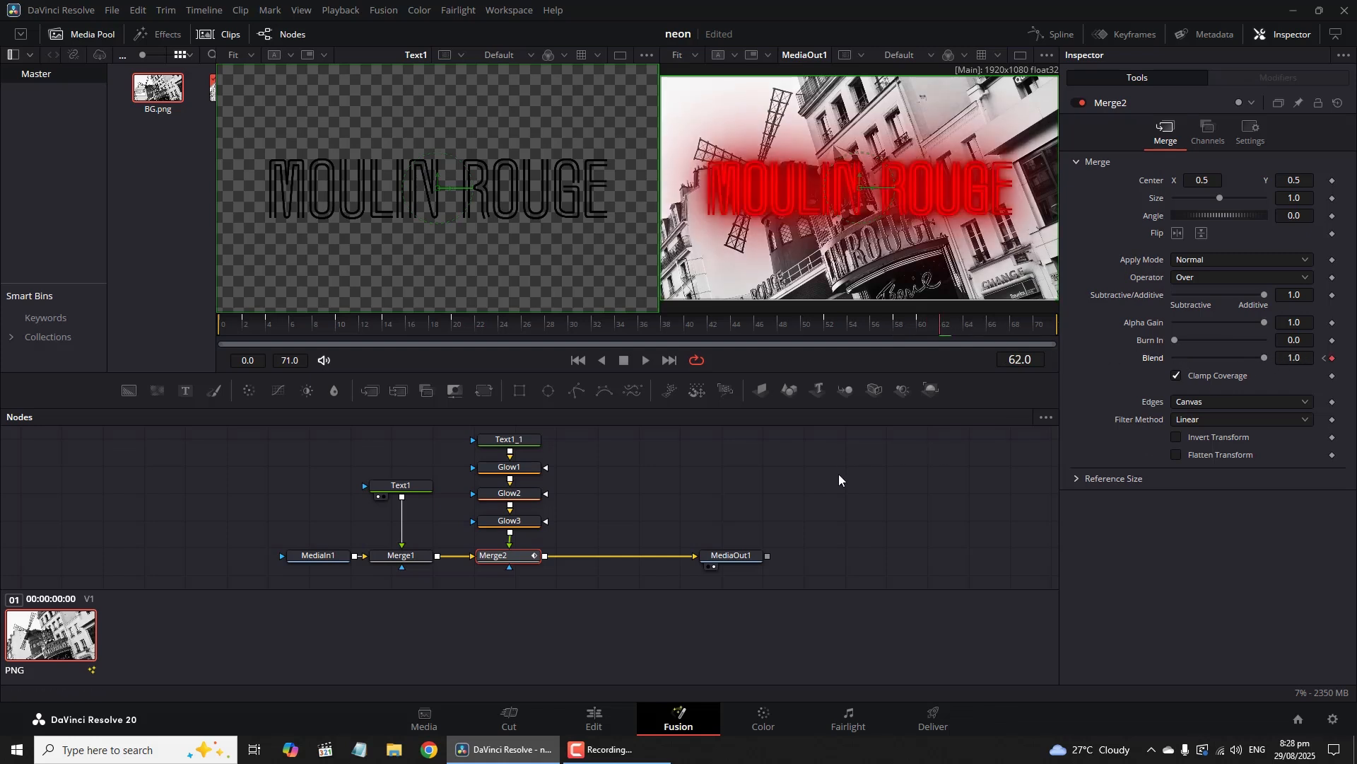
Save the project and play the flickering sign from the start of the timeline on the Edit page.
key("ctrl+s")
left_click(594, 717)
left_click_drag(475, 522, 165, 521)
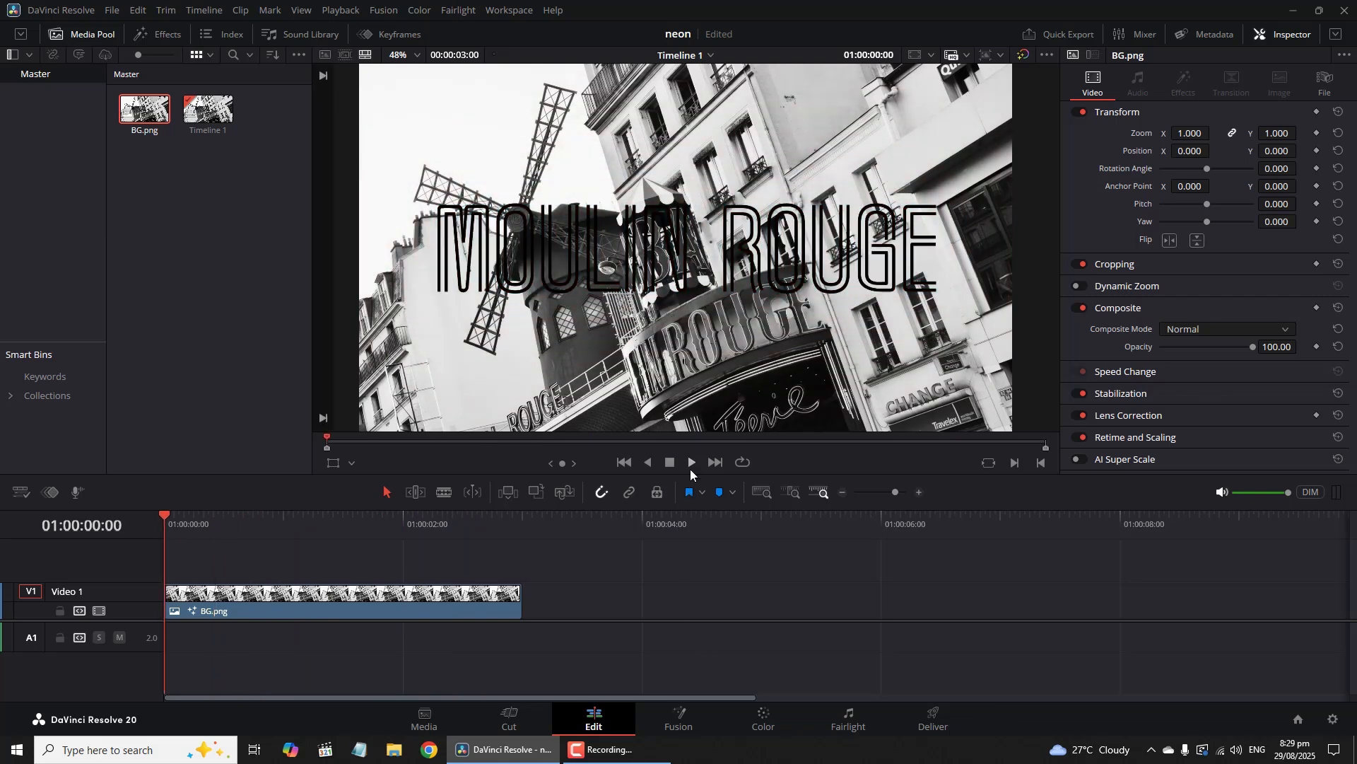
left_click(692, 461)
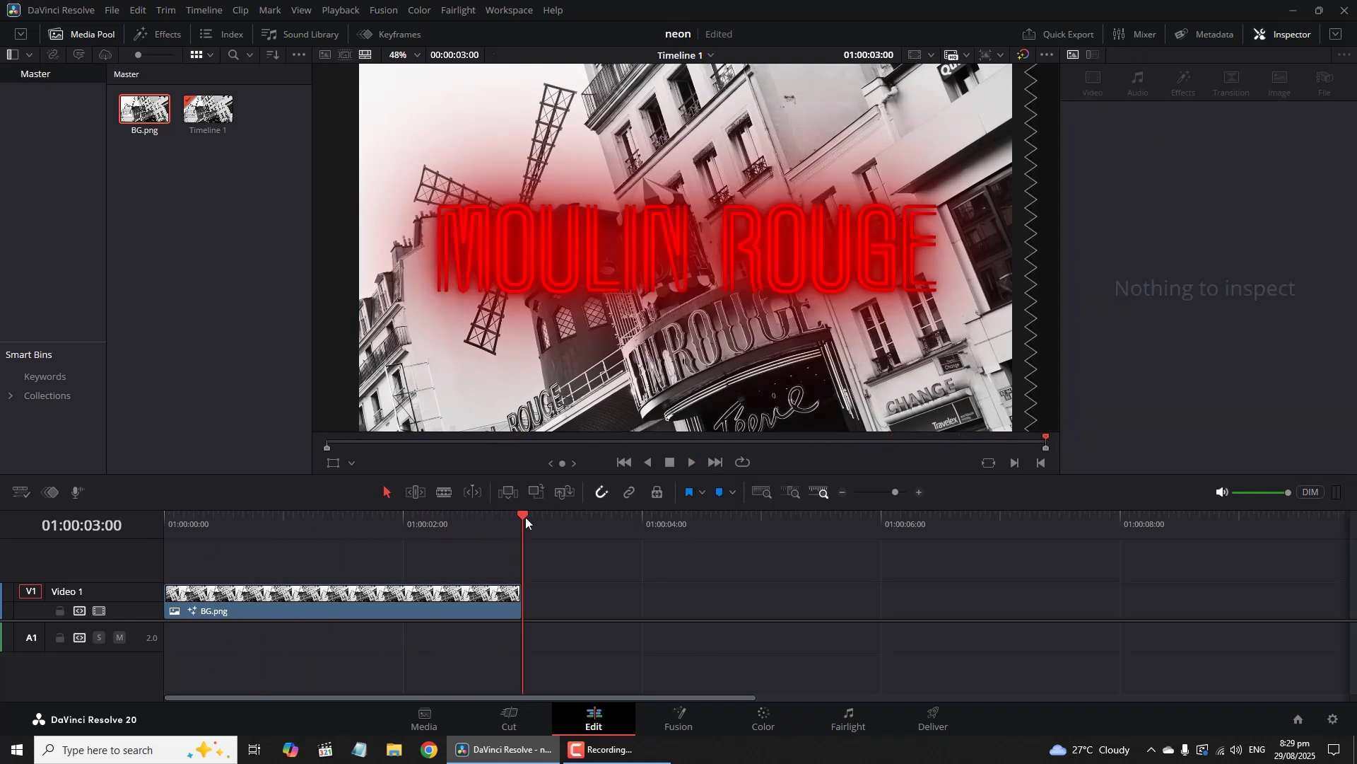
key("Home")
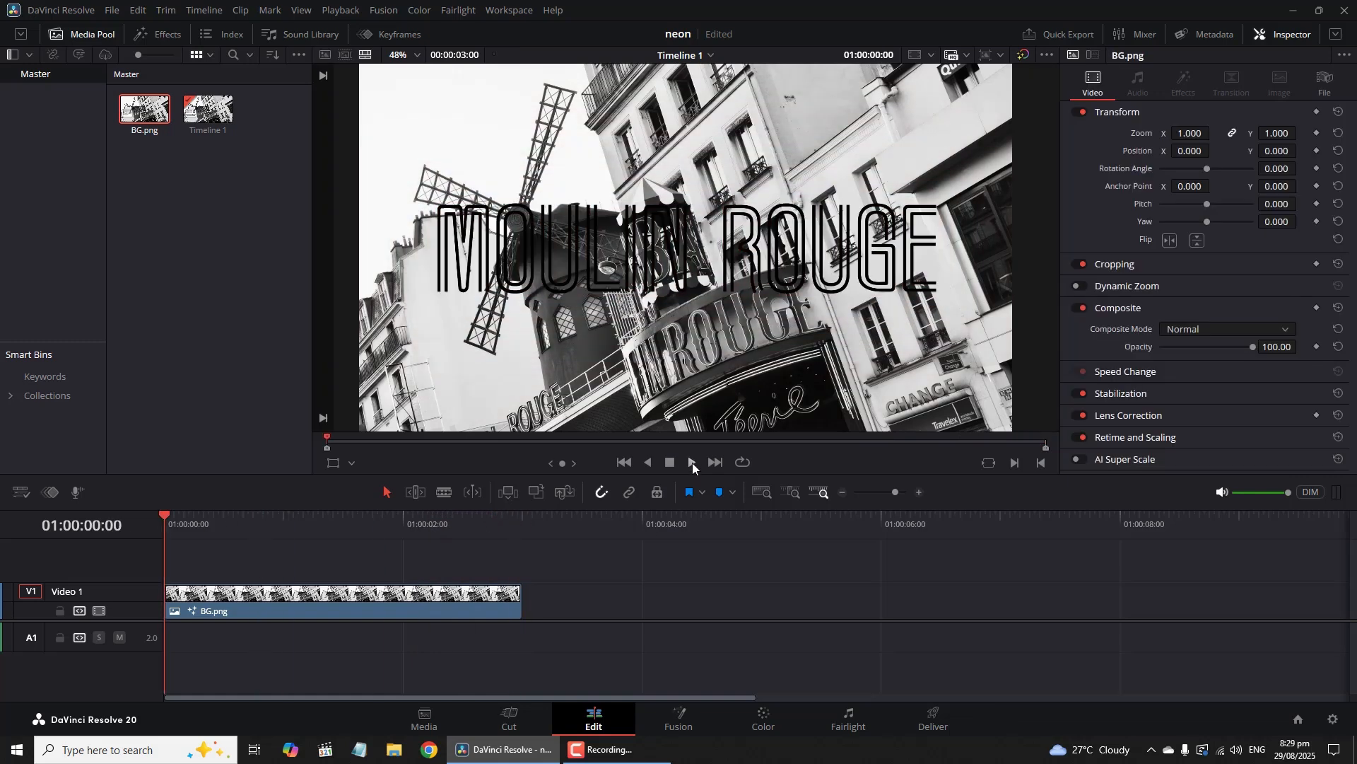
left_click(693, 462)
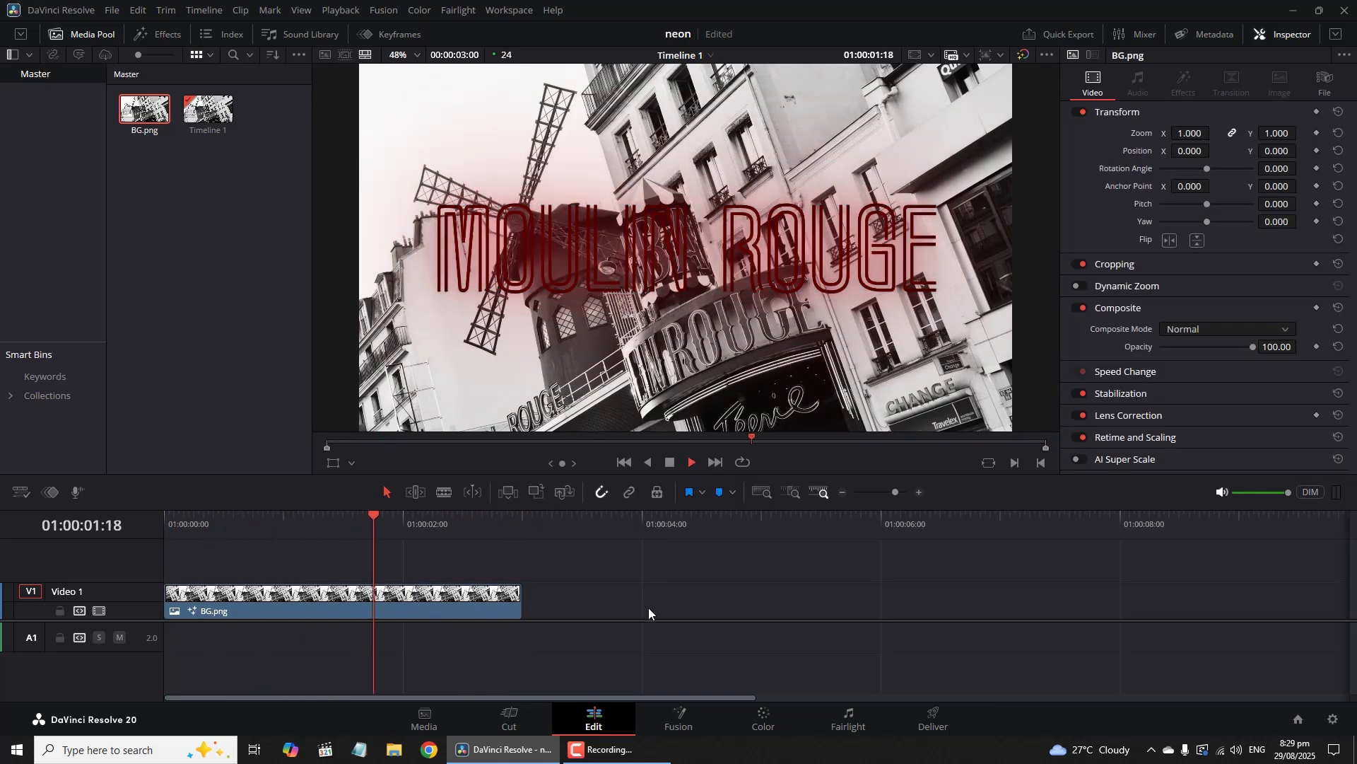